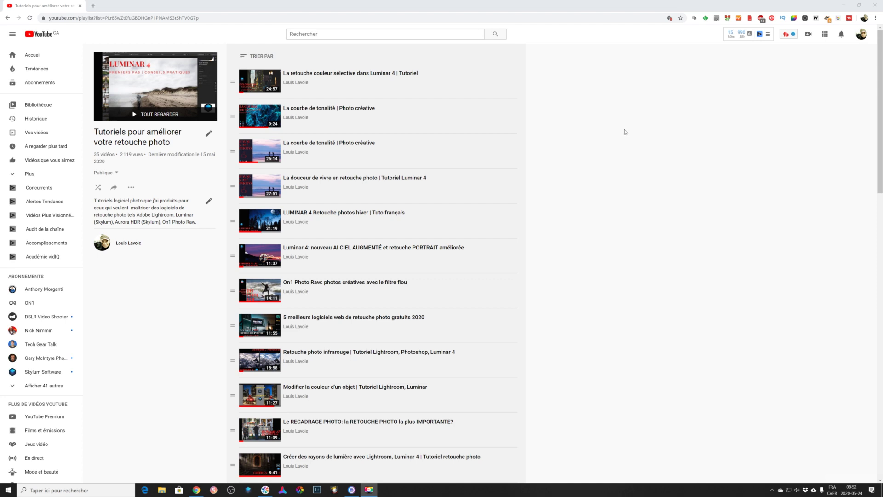
Step: Browse the playlist of photo-retouching tutorials
{"action": "scroll", "coordinate": [625, 132], "scroll_direction": "down", "scroll_amount": 1}
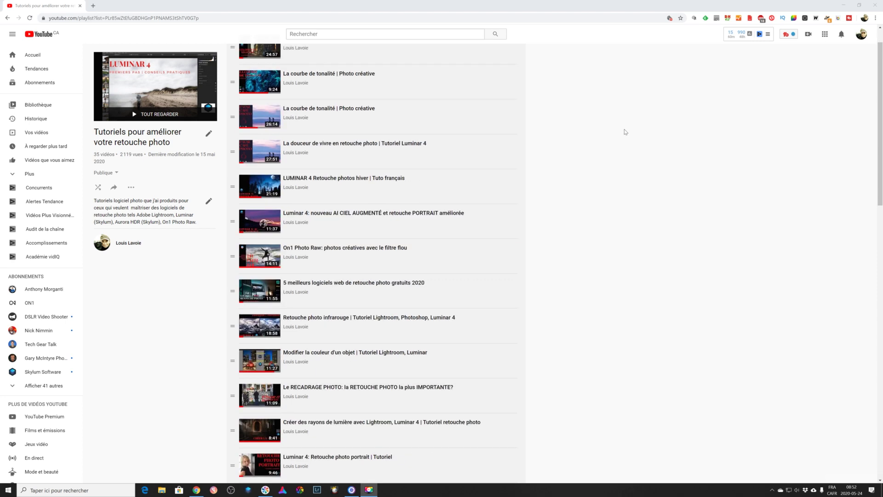
{"action": "scroll", "coordinate": [625, 132], "scroll_direction": "down", "scroll_amount": 1}
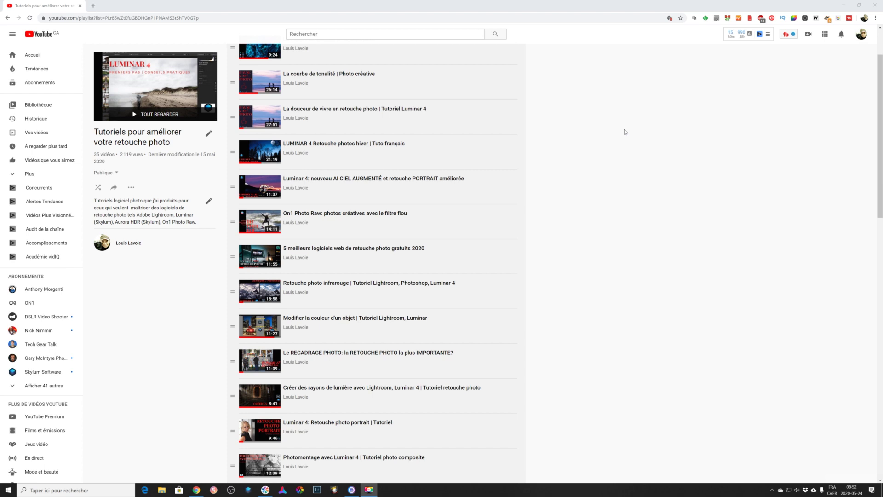
{"action": "scroll", "coordinate": [625, 132], "scroll_direction": "down", "scroll_amount": 2}
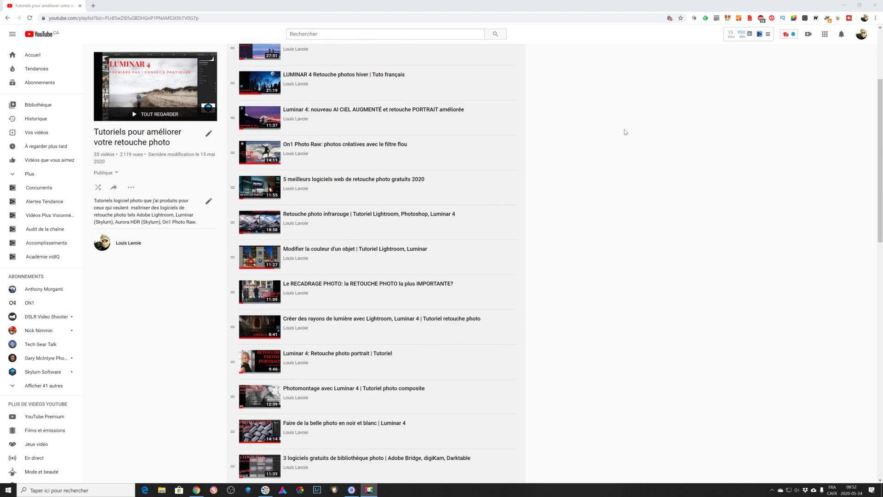
{"action": "scroll", "coordinate": [625, 132], "scroll_direction": "down", "scroll_amount": 2}
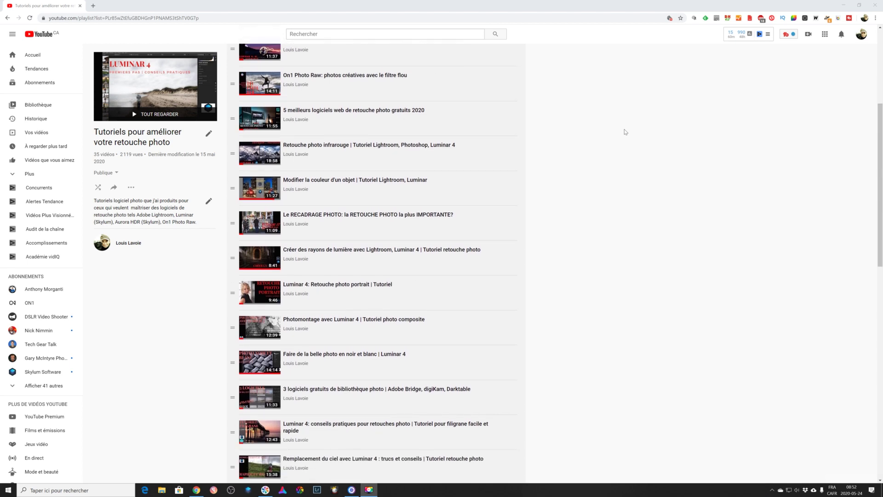
{"action": "scroll", "coordinate": [625, 132], "scroll_direction": "down", "scroll_amount": 1}
{"action": "scroll", "coordinate": [625, 132], "scroll_direction": "down", "scroll_amount": 3}
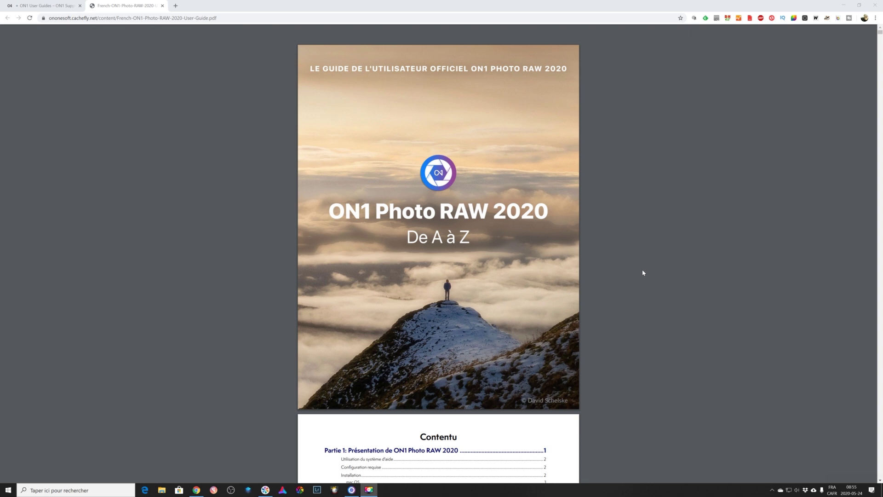
Step: Examine the table of contents of the French ON1 Photo RAW 2020 user guide, from the presentation chapter through the filter types
{"action": "scroll", "coordinate": [643, 273], "scroll_direction": "down", "scroll_amount": 1}
{"action": "scroll", "coordinate": [643, 273], "scroll_direction": "down", "scroll_amount": 1}
{"action": "scroll", "coordinate": [643, 273], "scroll_direction": "down", "scroll_amount": 4}
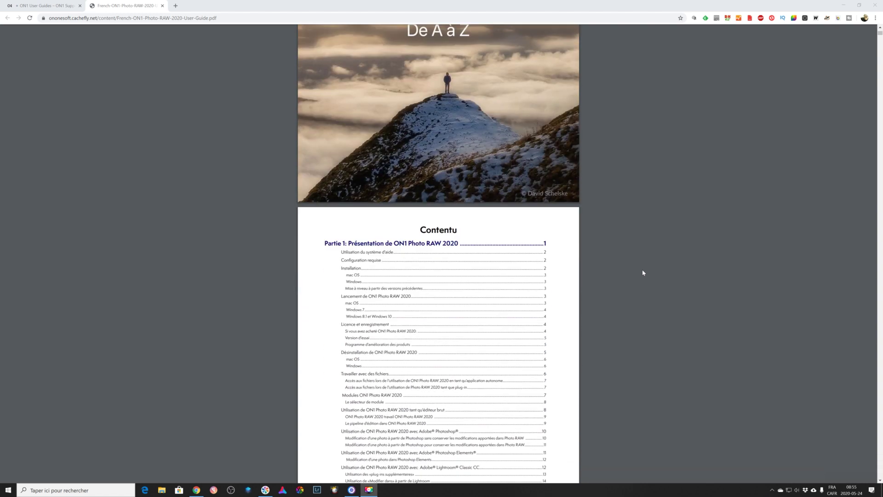
{"action": "scroll", "coordinate": [643, 272], "scroll_direction": "down", "scroll_amount": 6}
{"action": "scroll", "coordinate": [643, 273], "scroll_direction": "down", "scroll_amount": 9}
{"action": "scroll", "coordinate": [643, 273], "scroll_direction": "down", "scroll_amount": 9}
{"action": "scroll", "coordinate": [643, 273], "scroll_direction": "down", "scroll_amount": 8}
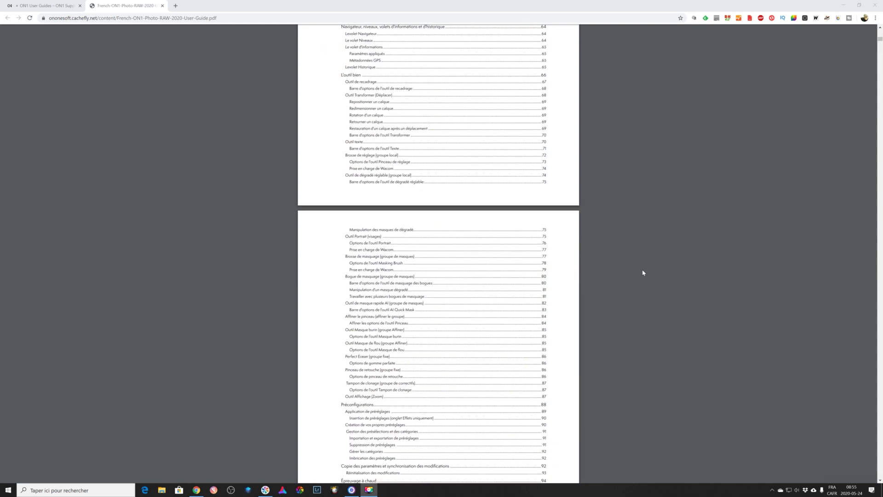
{"action": "scroll", "coordinate": [643, 273], "scroll_direction": "down", "scroll_amount": 7}
{"action": "scroll", "coordinate": [643, 273], "scroll_direction": "down", "scroll_amount": 3}
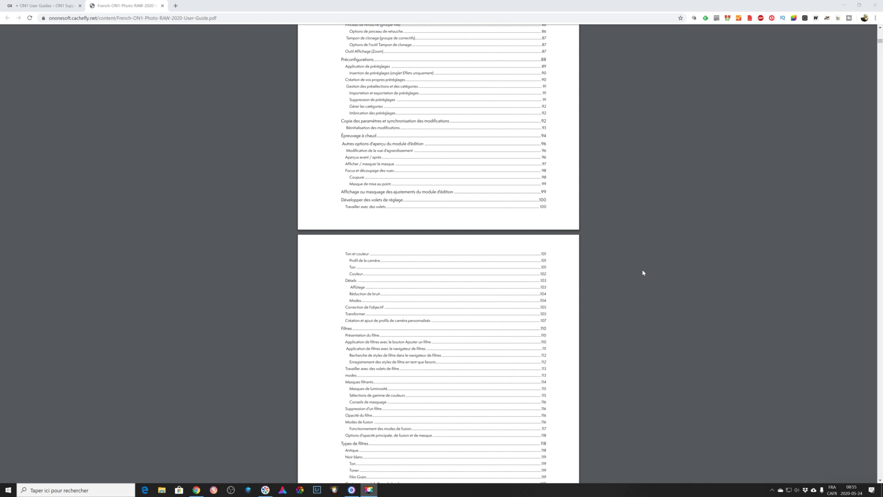
{"action": "scroll", "coordinate": [643, 273], "scroll_direction": "down", "scroll_amount": 5}
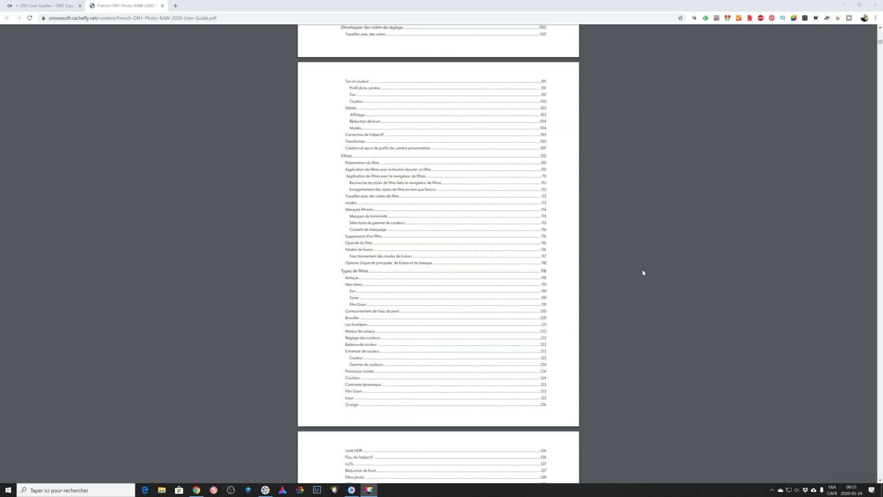
{"action": "scroll", "coordinate": [643, 273], "scroll_direction": "up", "scroll_amount": 18}
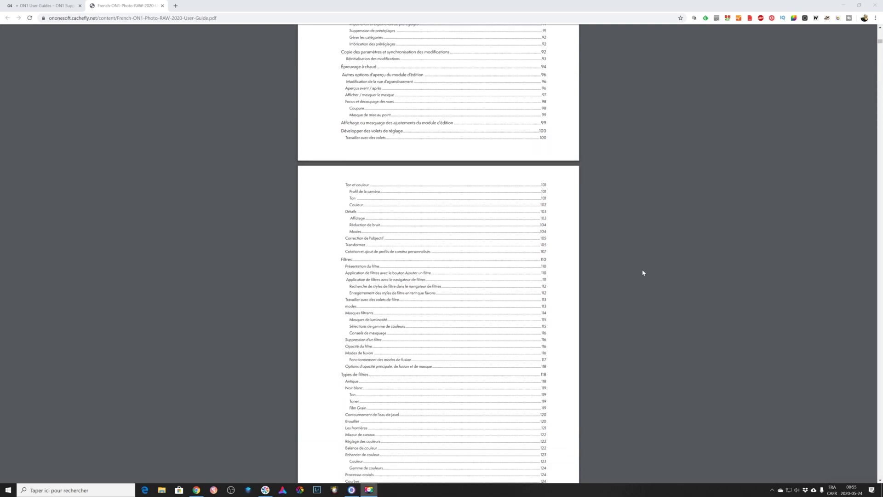
{"action": "scroll", "coordinate": [643, 273], "scroll_direction": "up", "scroll_amount": 20}
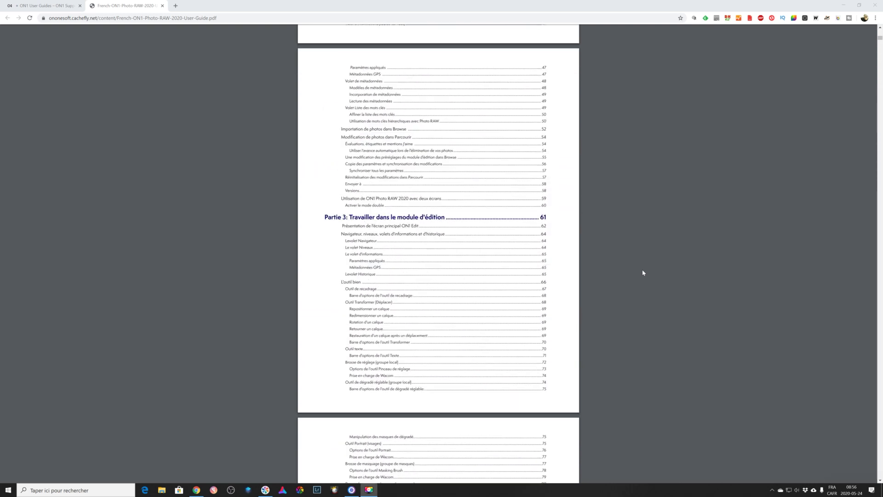
{"action": "scroll", "coordinate": [643, 273], "scroll_direction": "up", "scroll_amount": 7}
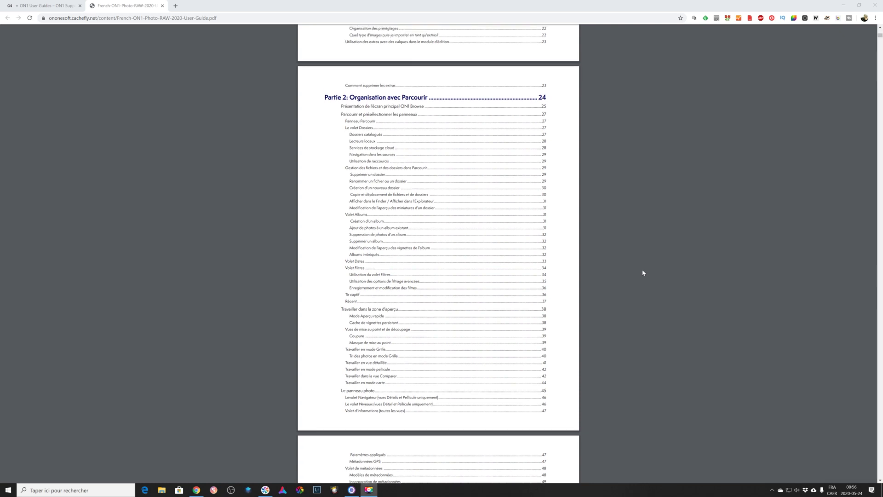
{"action": "scroll", "coordinate": [643, 272], "scroll_direction": "up", "scroll_amount": 8}
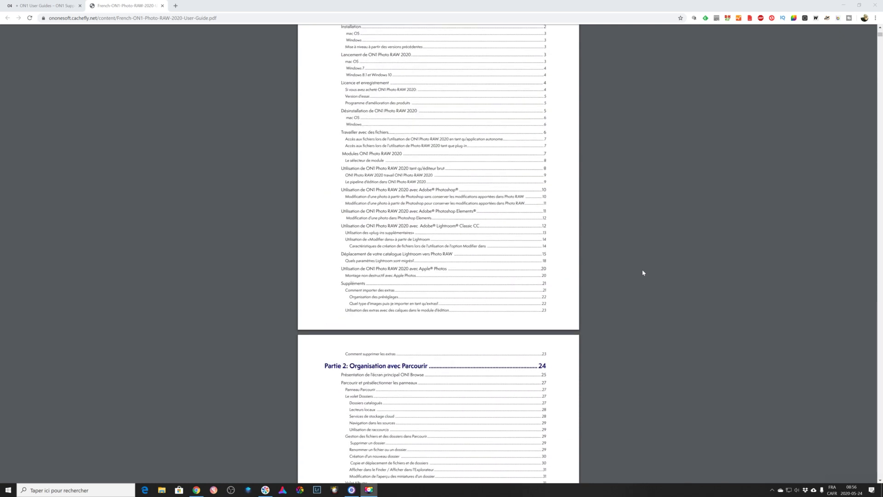
{"action": "scroll", "coordinate": [643, 273], "scroll_direction": "up", "scroll_amount": 5}
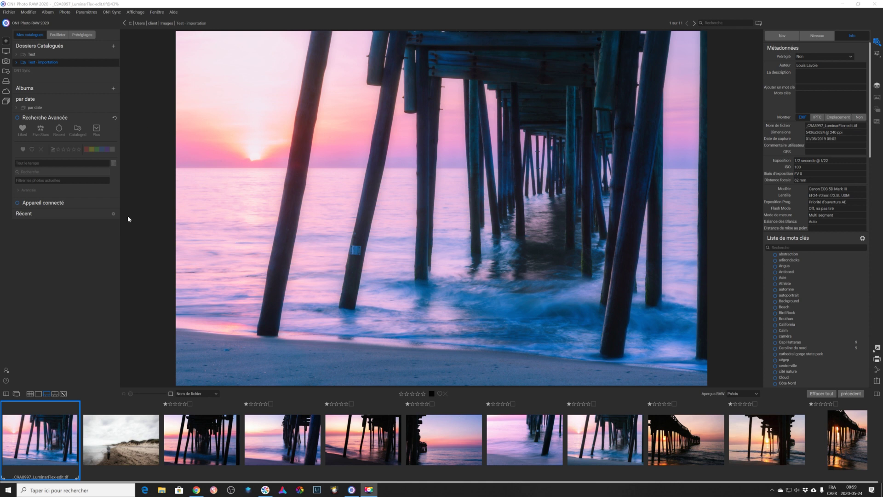
Step: View the contents of the desktop, the Images folder, the catalogued folders, the local drives and the cloud services in turn
{"action": "left_click", "coordinate": [6, 52]}
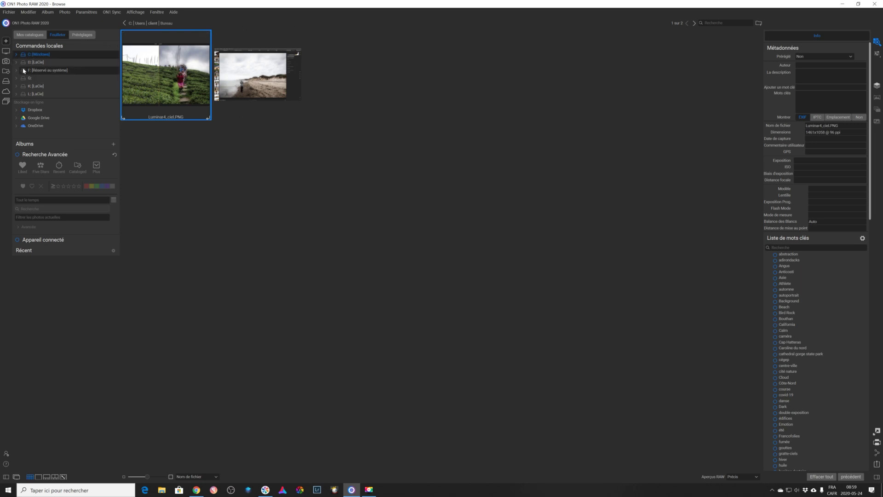
{"action": "left_click", "coordinate": [6, 62]}
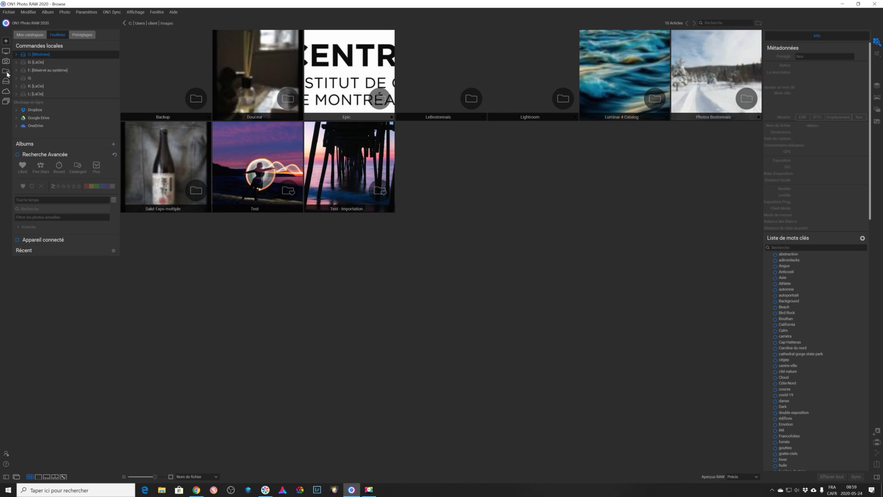
{"action": "left_click", "coordinate": [6, 72]}
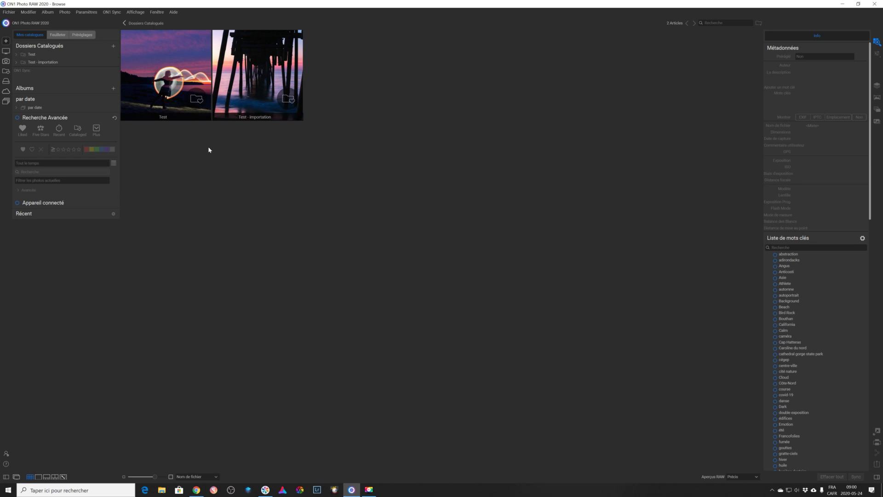
{"action": "left_click", "coordinate": [7, 81]}
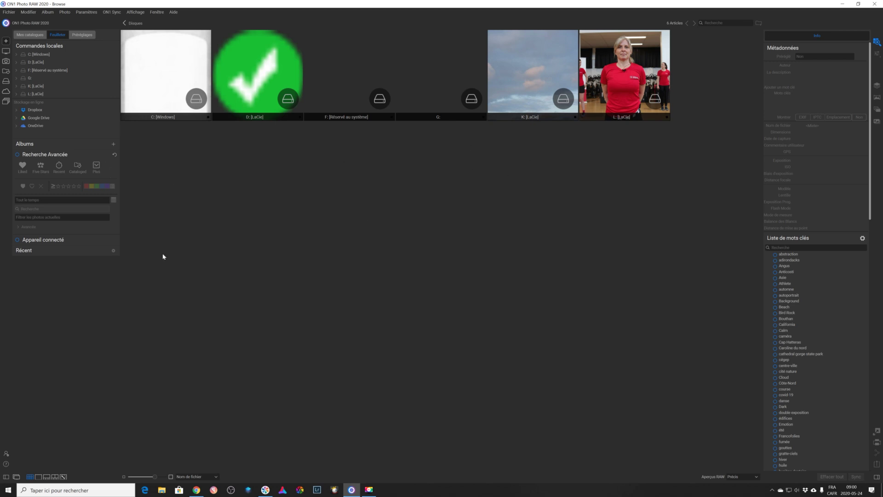
{"action": "left_click", "coordinate": [6, 91]}
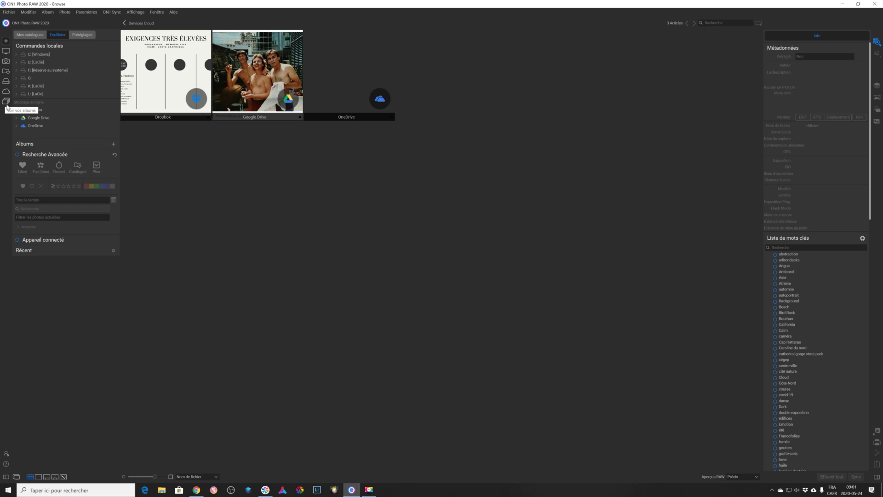
Step: Show the getting-started choices for editing a photo, browsing a folder or cataloguing photos, and dismiss them
{"action": "left_click", "coordinate": [6, 42]}
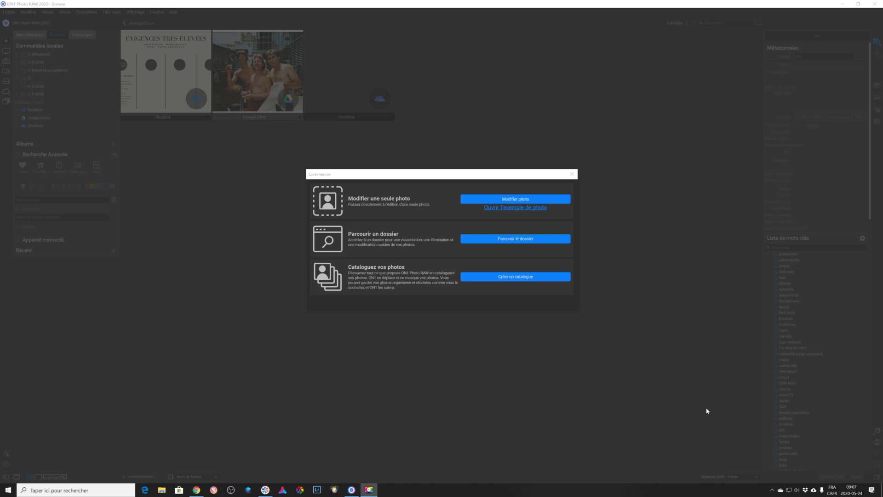
{"action": "left_click", "coordinate": [572, 174]}
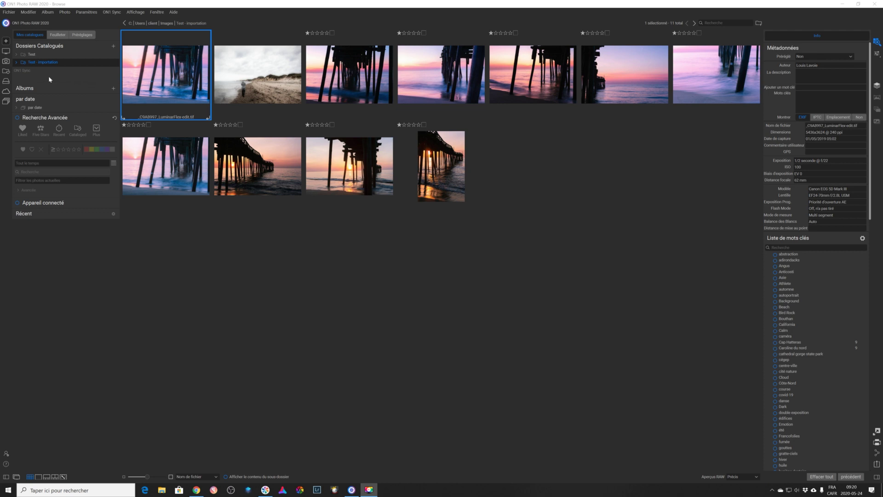
Step: View the first pier photo in the Test - Importation folder enlarged, switching between the filmstrip, thumbnail grid and single-photo detail views
{"action": "double_click", "coordinate": [145, 66]}
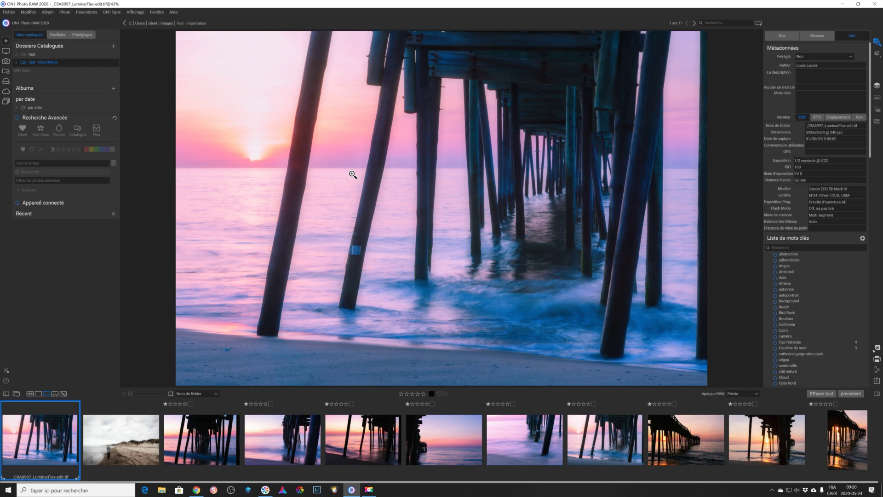
{"action": "key", "text": "g"}
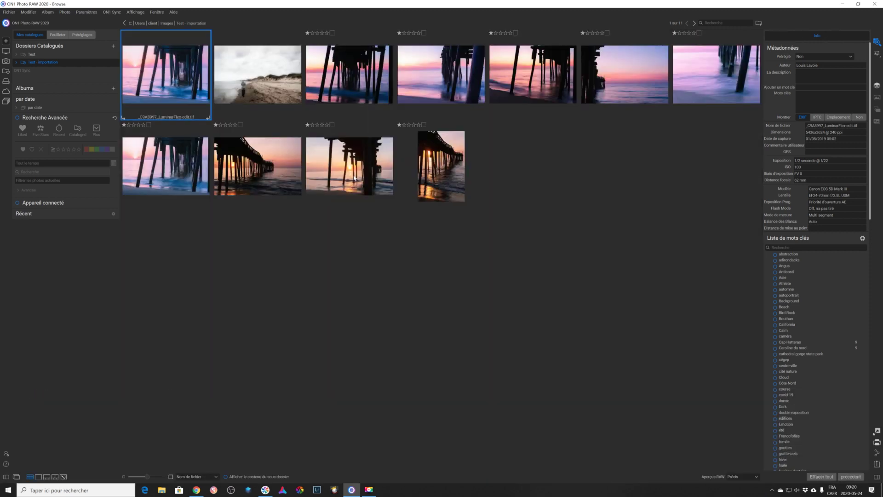
{"action": "key", "text": "e"}
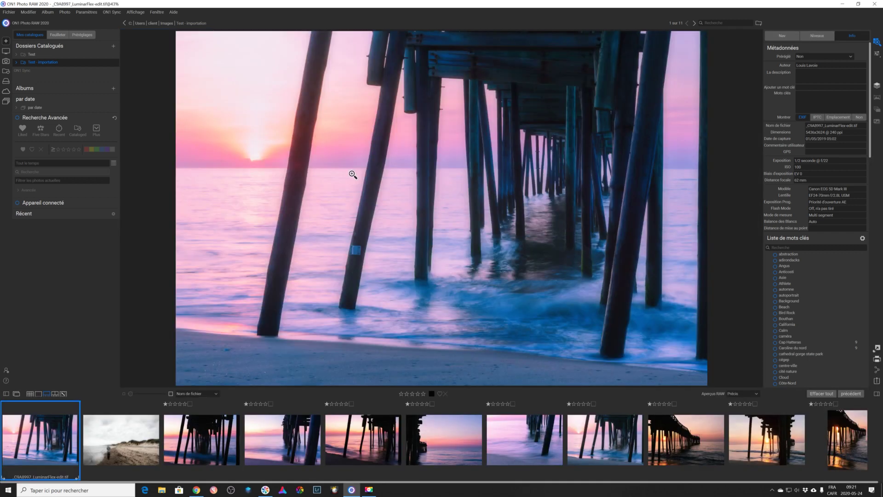
{"action": "key", "text": "ctrl+shift+f"}
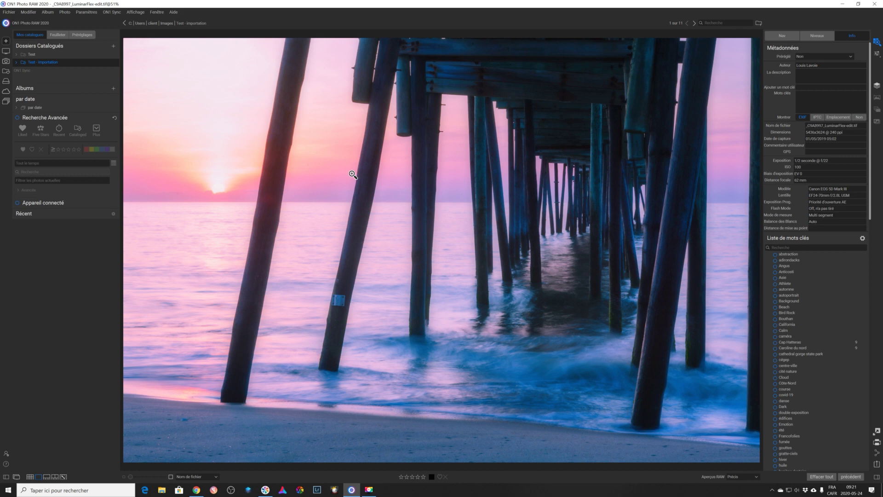
Step: Hide the side panels around the pier photo, restore them, and return to the filmstrip view
{"action": "key", "text": "Tab"}
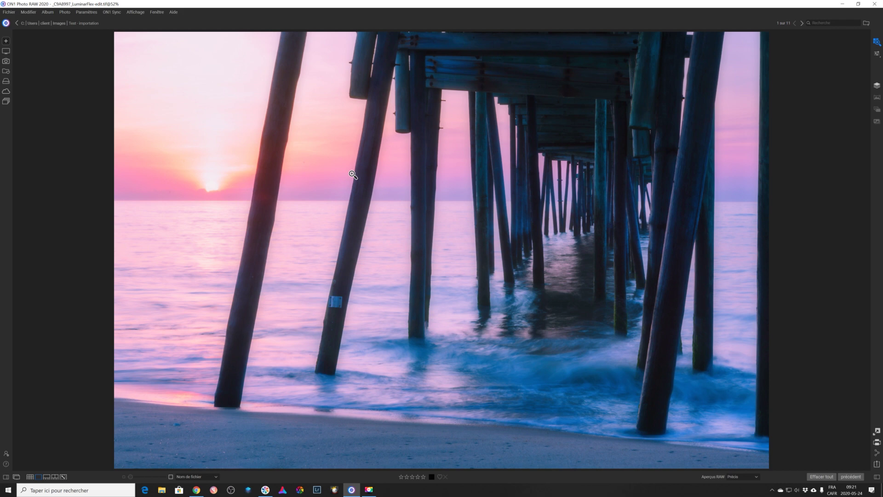
{"action": "key", "text": "Tab"}
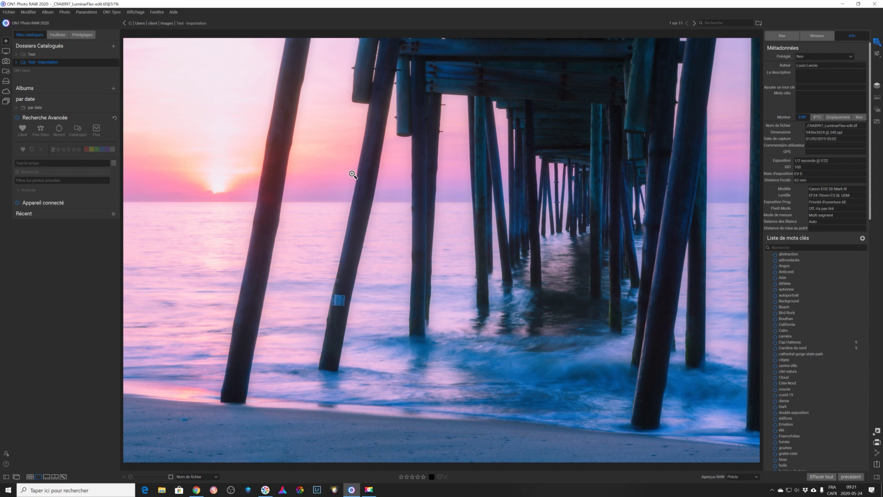
{"action": "key", "text": "f"}
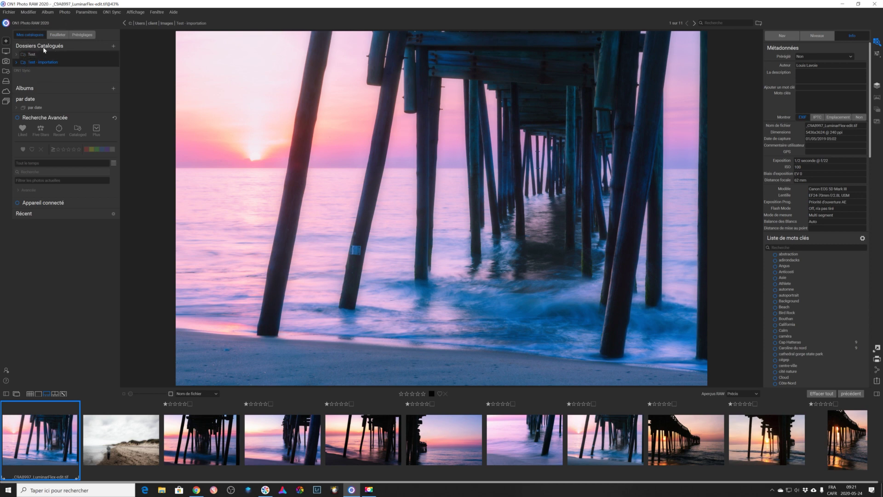
Step: Expand the "par date" album to list its years, and toggle the connected device section
{"action": "mouse_move", "coordinate": [46, 63]}
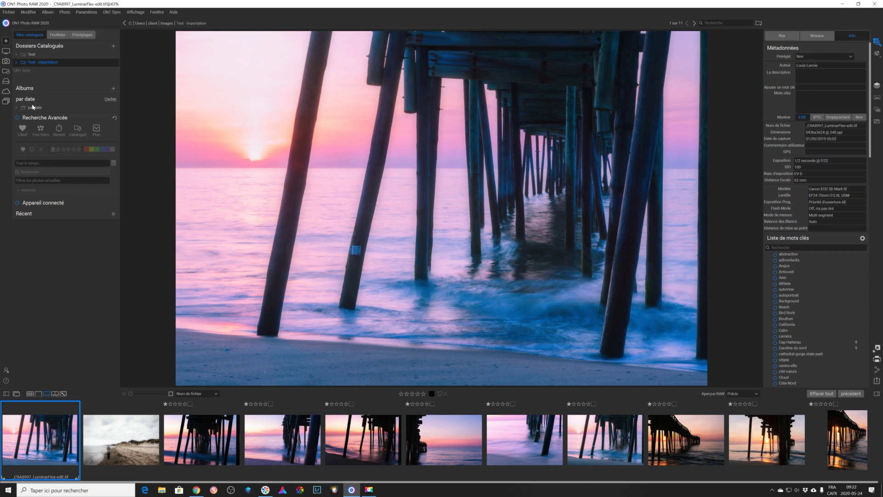
{"action": "left_click", "coordinate": [16, 107]}
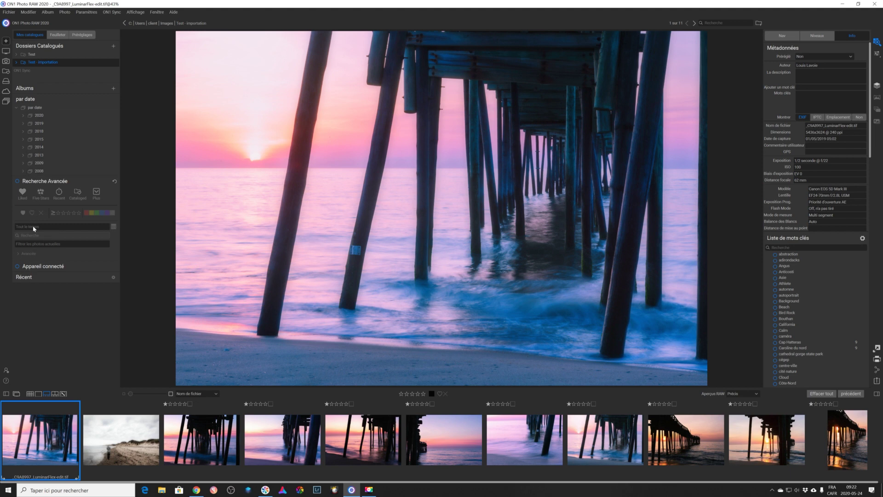
{"action": "left_click", "coordinate": [18, 268]}
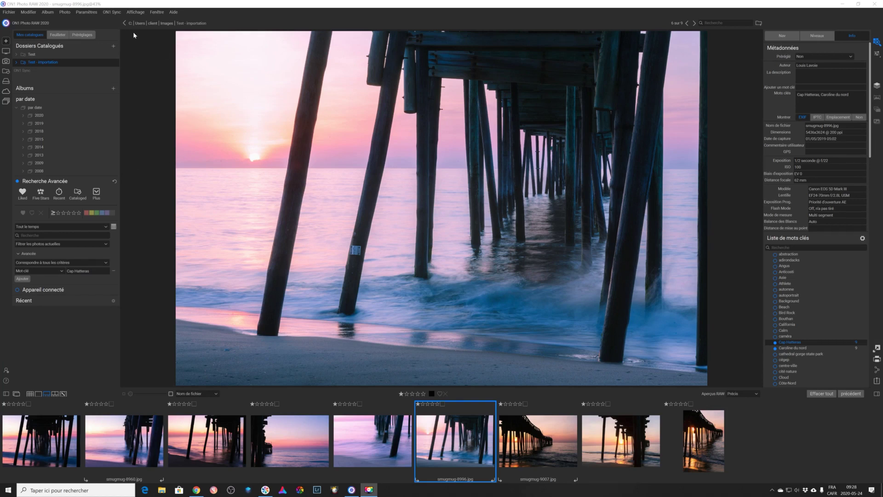
Step: Review the available file and settings commands, and open the Preferences dialog at its general options
{"action": "left_click", "coordinate": [9, 13]}
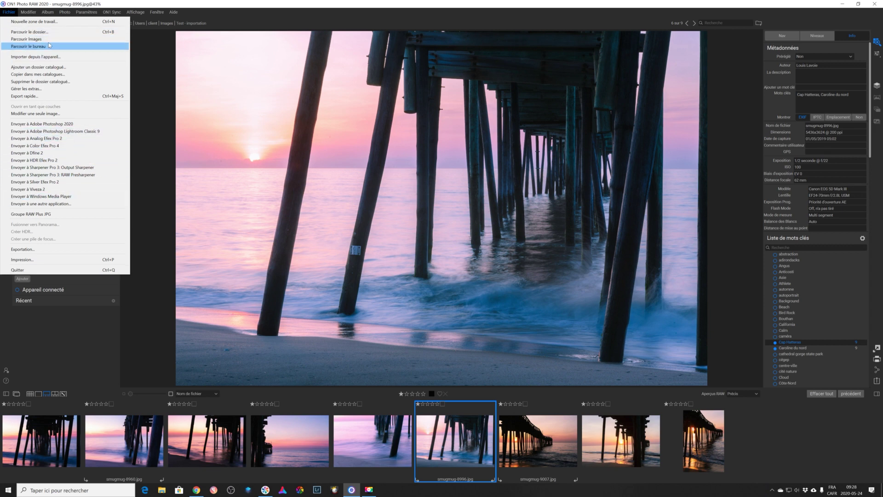
{"action": "mouse_move", "coordinate": [26, 13]}
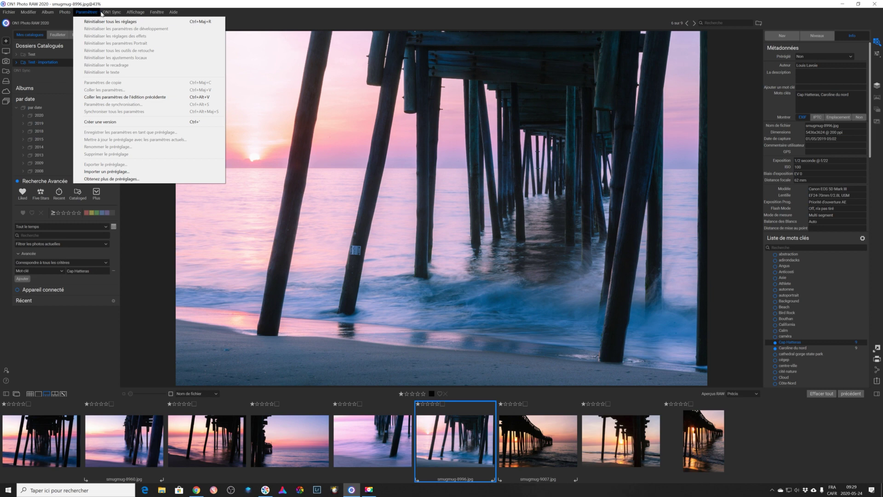
{"action": "mouse_move", "coordinate": [115, 14]}
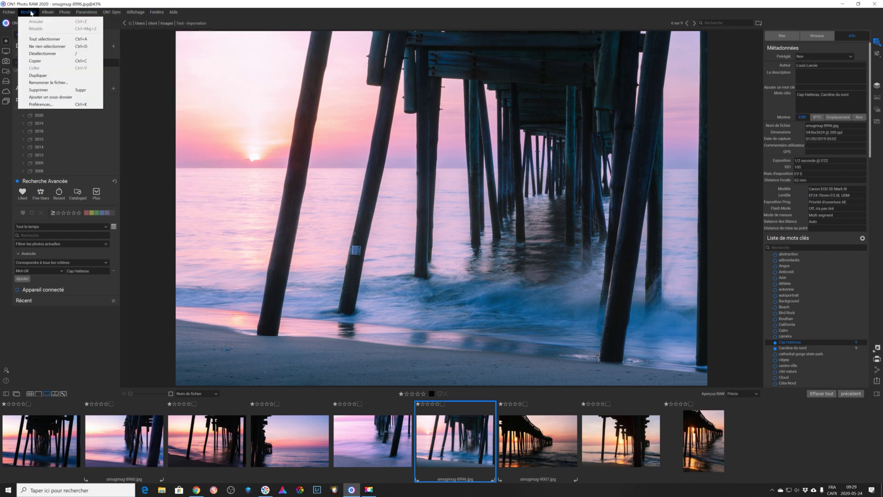
{"action": "left_click", "coordinate": [51, 106]}
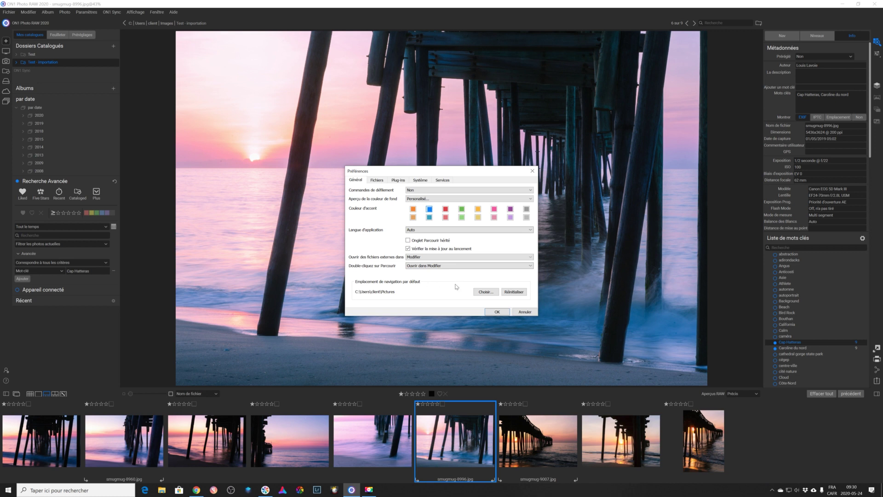
Step: Open the Fichiers preferences and examine the available file formats, keeping PSD
{"action": "left_click", "coordinate": [381, 181]}
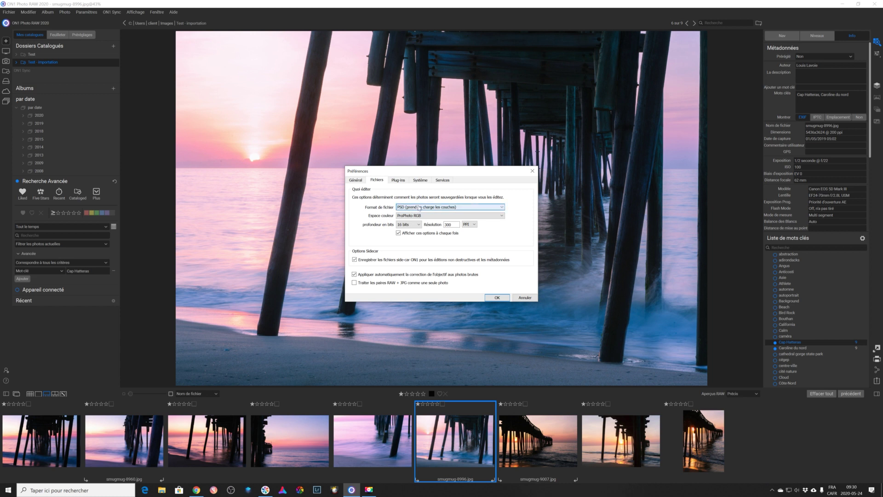
{"action": "left_click", "coordinate": [487, 207]}
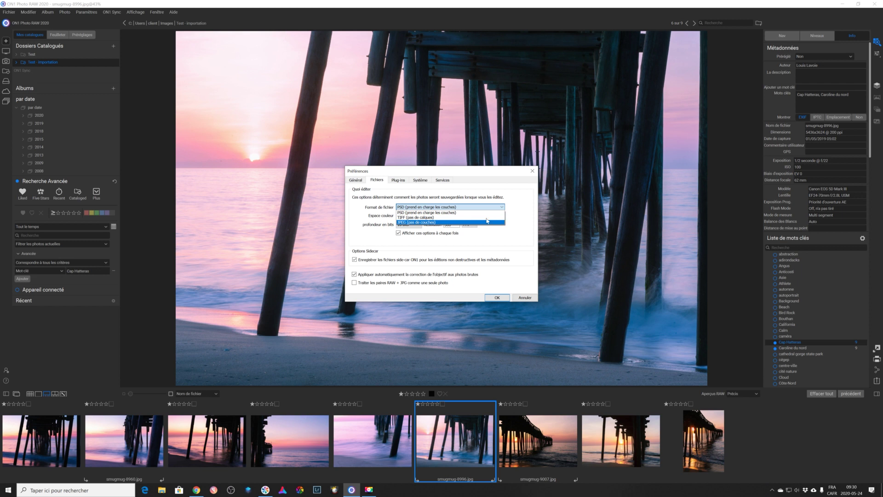
{"action": "left_click", "coordinate": [488, 208]}
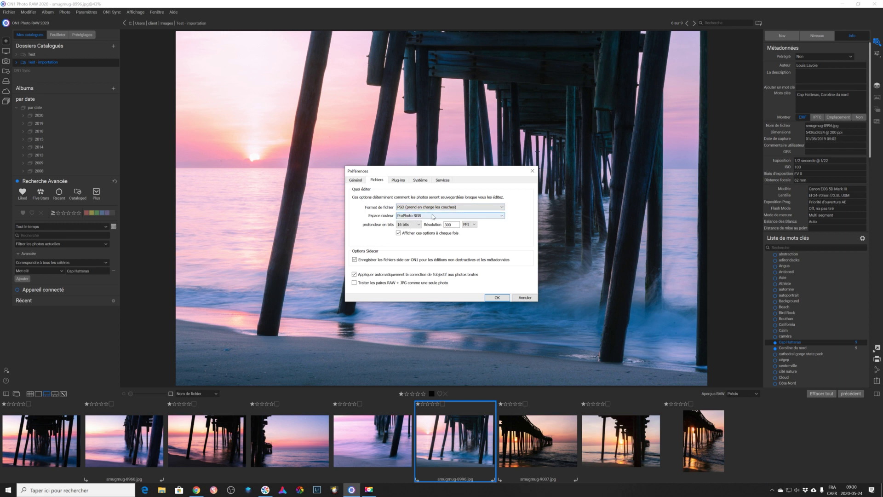
Step: Switch the editing color space to sRGB IEC61966-2.1 and back to ProPhoto RGB
{"action": "left_click", "coordinate": [495, 217]}
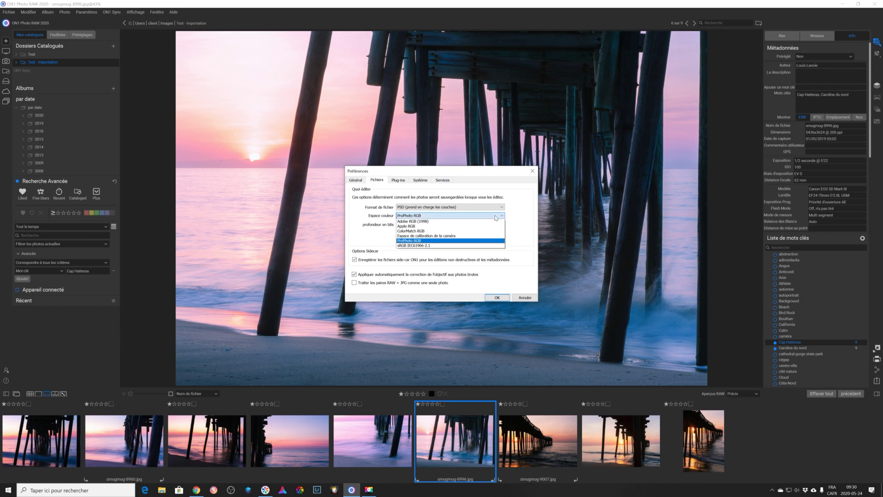
{"action": "left_click", "coordinate": [451, 246]}
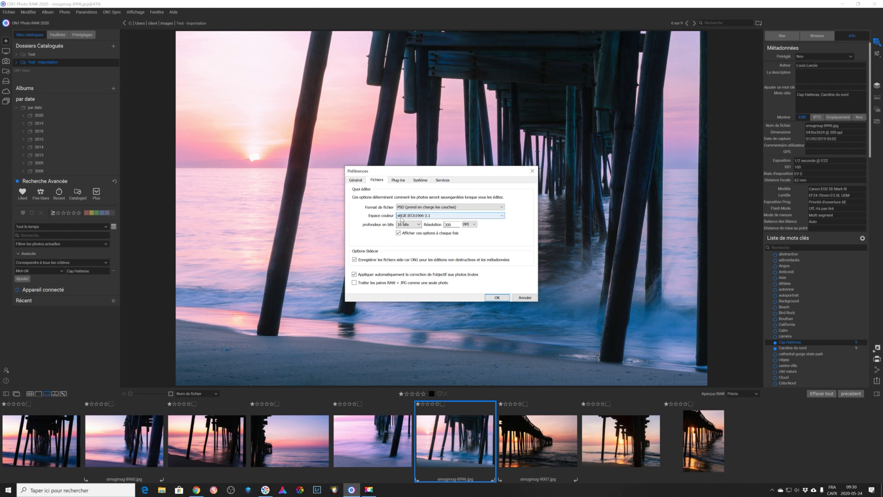
{"action": "left_click", "coordinate": [503, 216]}
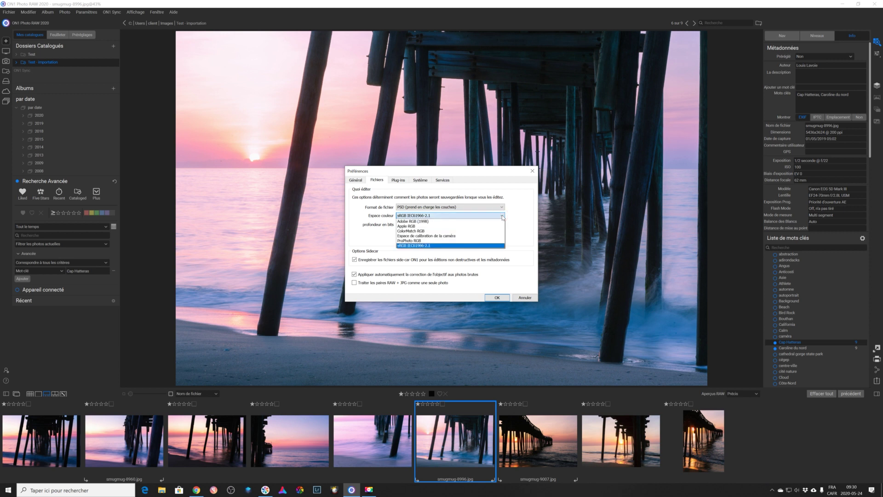
{"action": "left_click", "coordinate": [487, 241]}
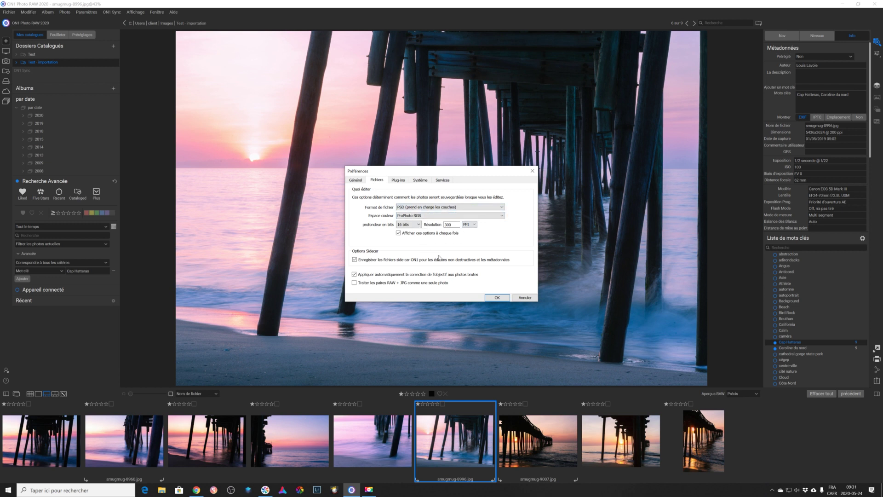
Step: Review the Photoshop and Lightroom plug-in options and the system performance options, and close the preferences
{"action": "left_click", "coordinate": [398, 181]}
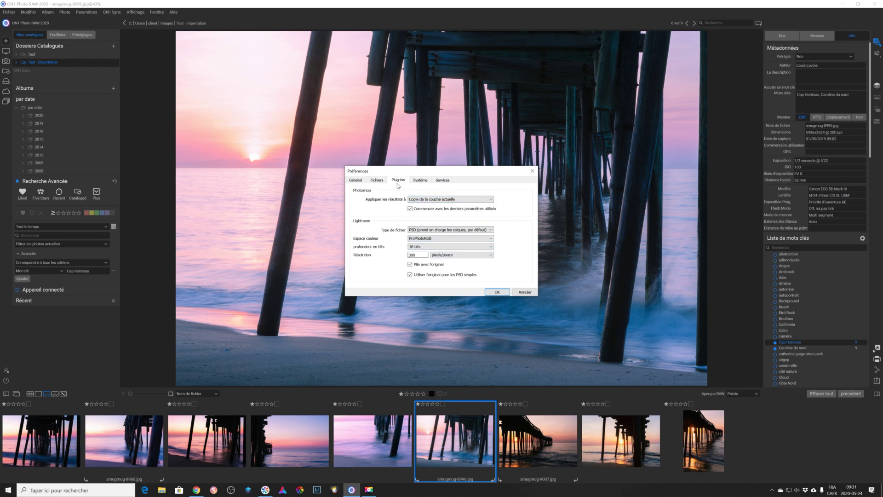
{"action": "left_click", "coordinate": [423, 180]}
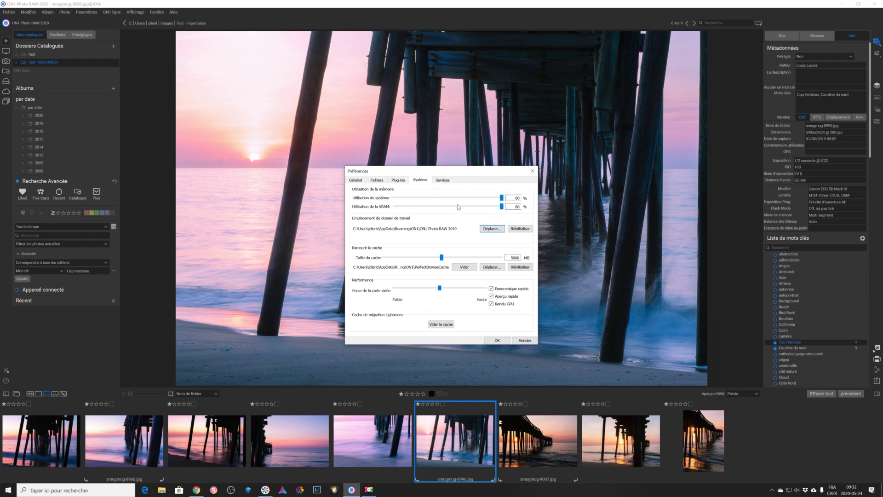
{"action": "left_click", "coordinate": [498, 341]}
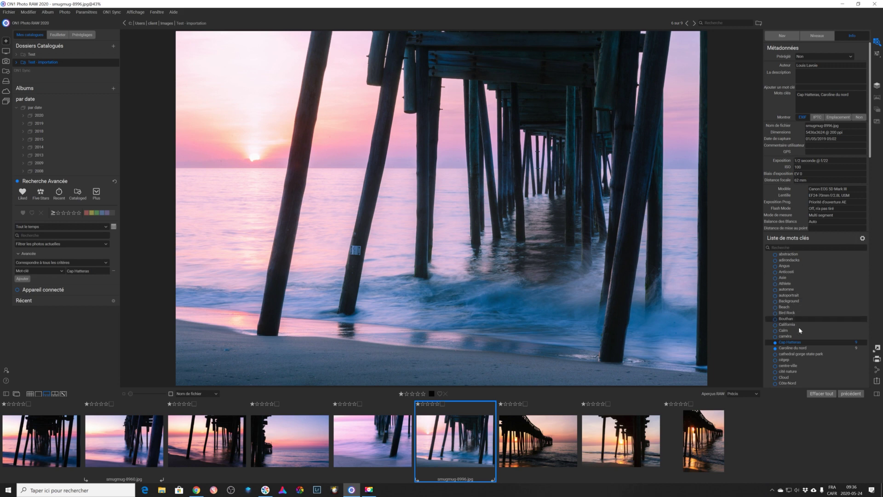
Step: Look through the keyword list below the pier photo's metadata and return to its beginning
{"action": "scroll", "coordinate": [809, 269], "scroll_direction": "down", "scroll_amount": 6}
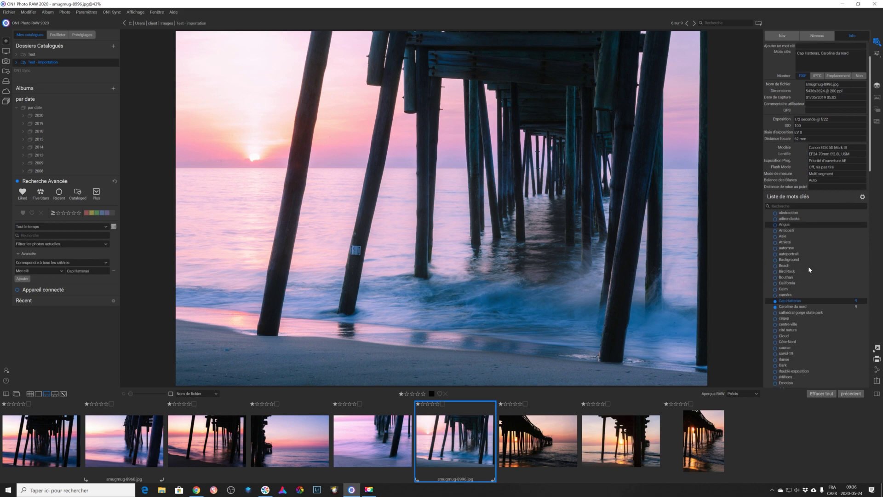
{"action": "scroll", "coordinate": [808, 270], "scroll_direction": "down", "scroll_amount": 5}
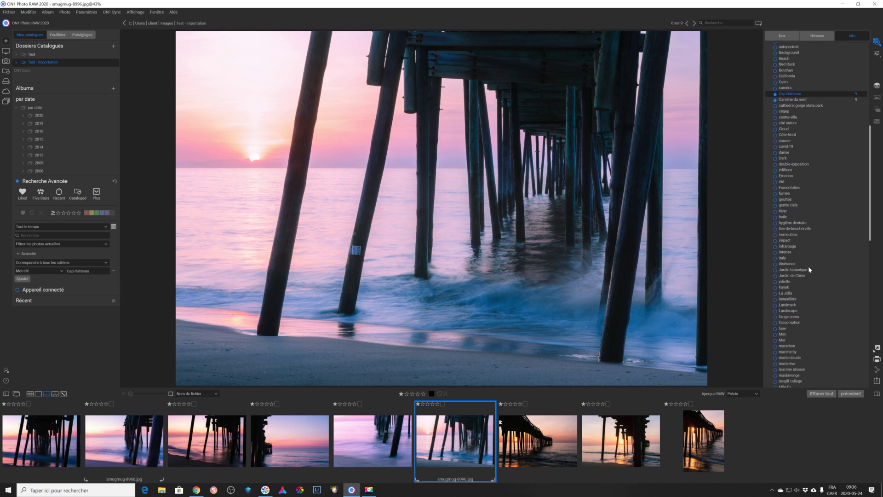
{"action": "scroll", "coordinate": [808, 269], "scroll_direction": "down", "scroll_amount": 8}
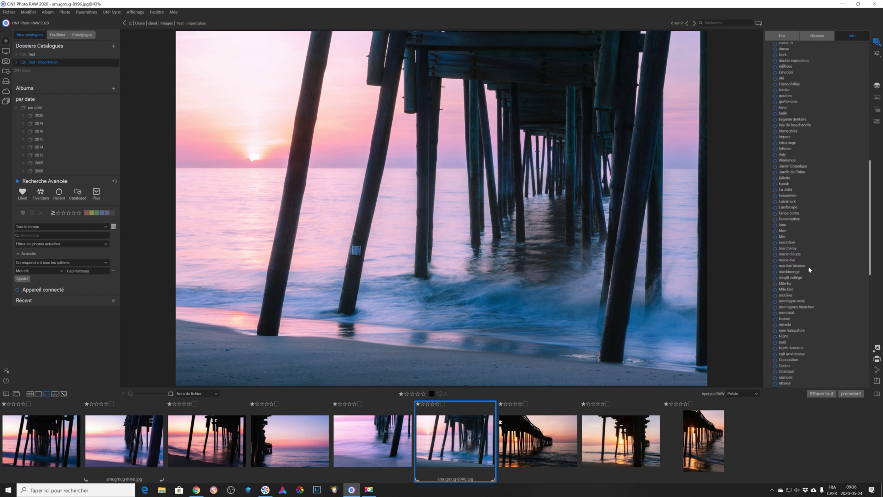
{"action": "scroll", "coordinate": [809, 269], "scroll_direction": "up", "scroll_amount": 15}
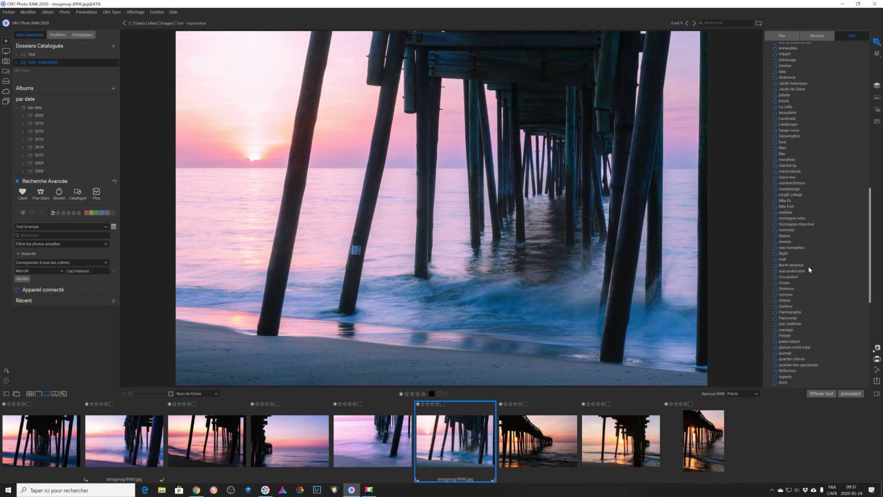
{"action": "scroll", "coordinate": [808, 269], "scroll_direction": "up", "scroll_amount": 3}
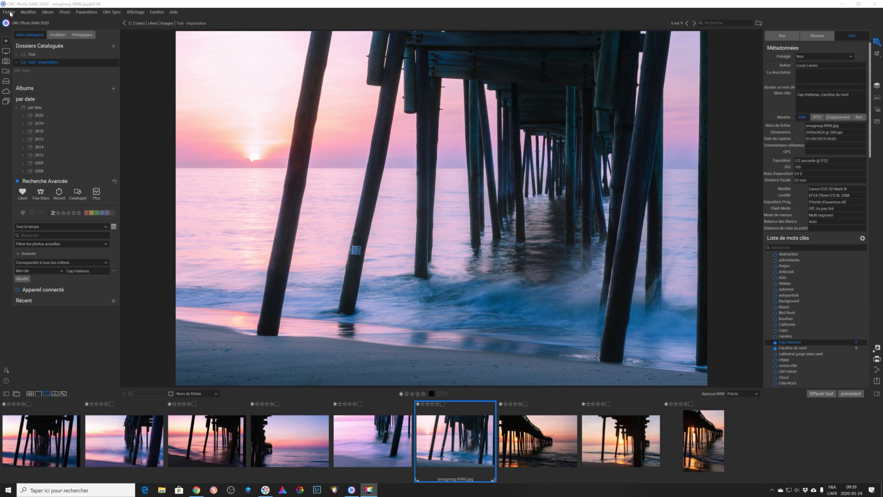
Step: Open the import from a camera device and load the photos from the EOS_DIGITAL card
{"action": "left_click", "coordinate": [10, 12]}
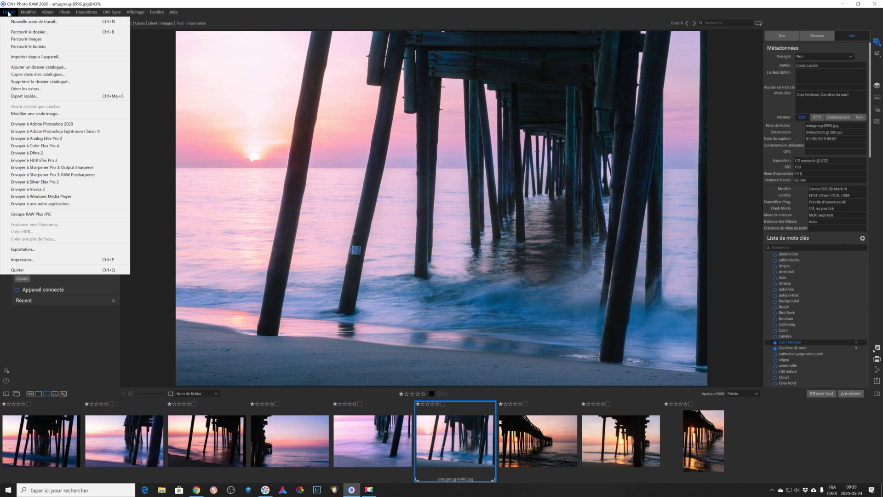
{"action": "left_click", "coordinate": [31, 57]}
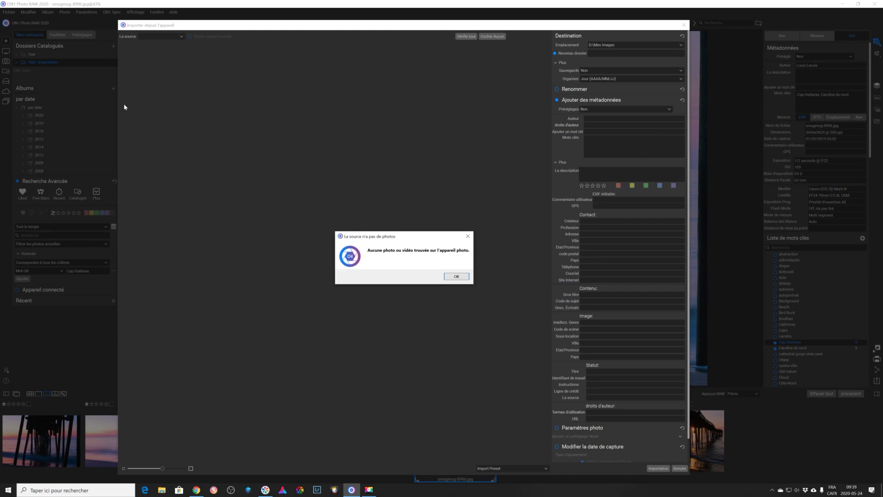
{"action": "left_click", "coordinate": [457, 276]}
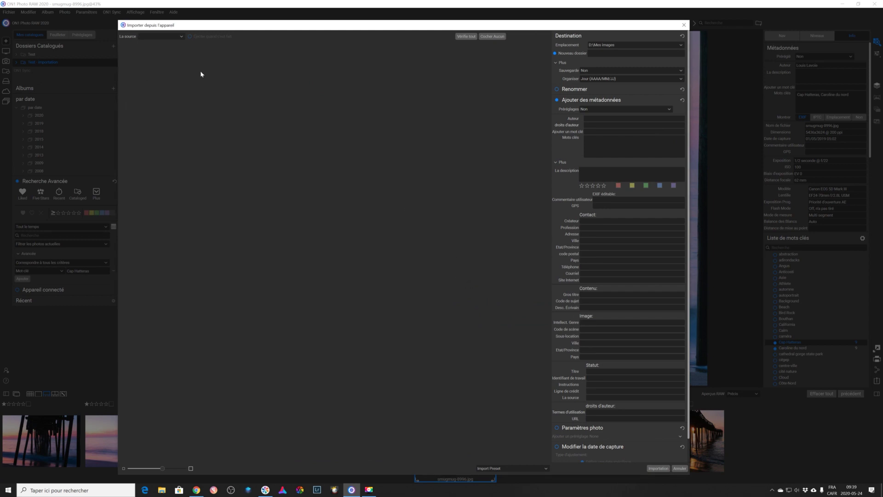
{"action": "left_click", "coordinate": [182, 37]}
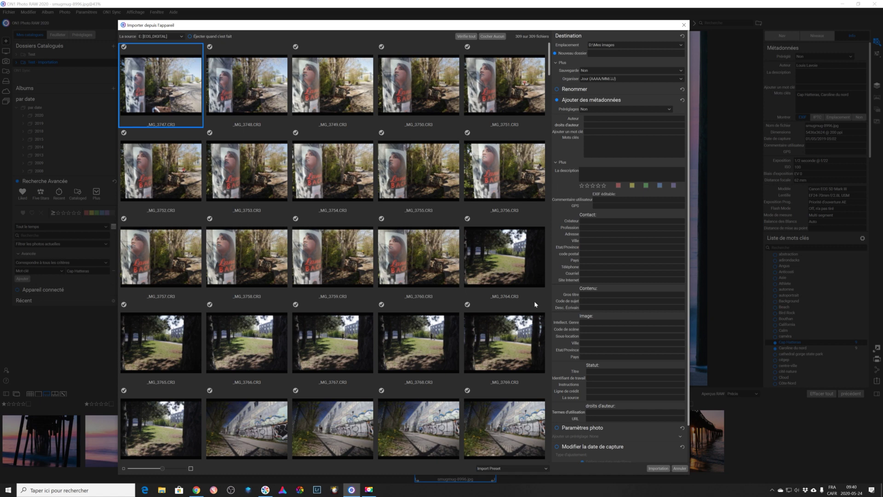
Step: Examine the import destination's new folder, location and organisation options, keeping D:\Mes images and Jour (AAAA/MM/JJ)
{"action": "left_click", "coordinate": [612, 51]}
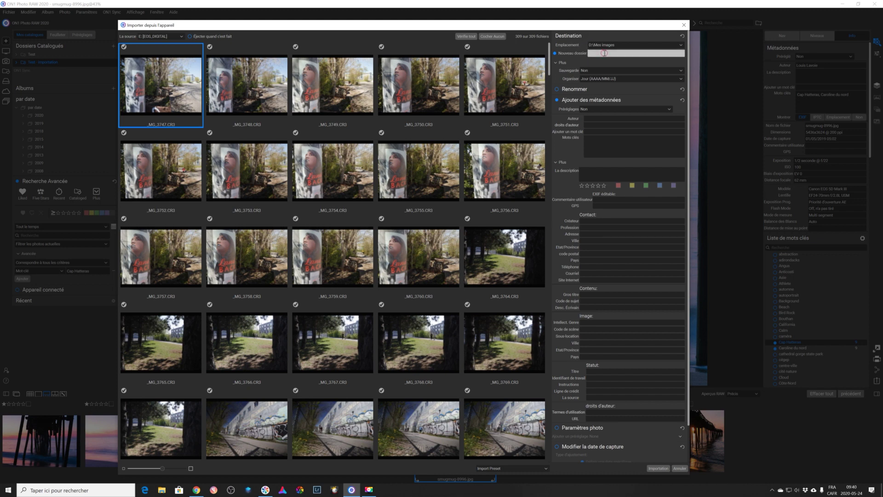
{"action": "left_click", "coordinate": [604, 54]}
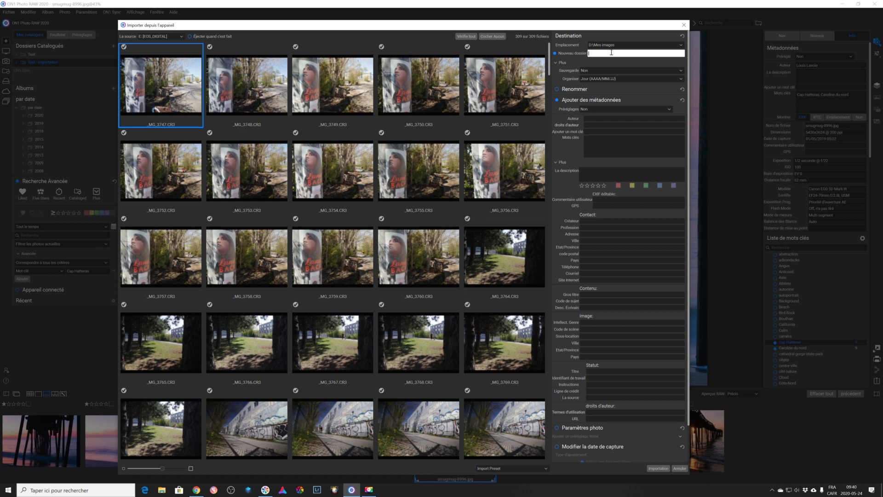
{"action": "left_click", "coordinate": [682, 46]}
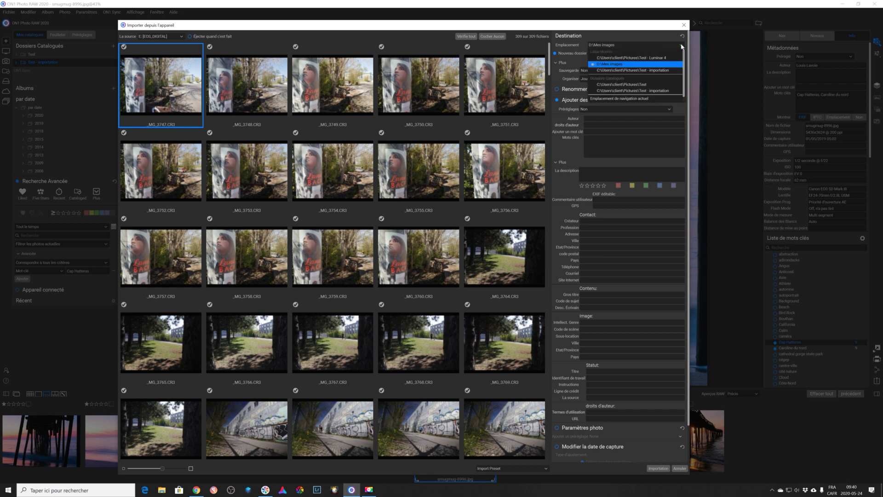
{"action": "left_click", "coordinate": [682, 46]}
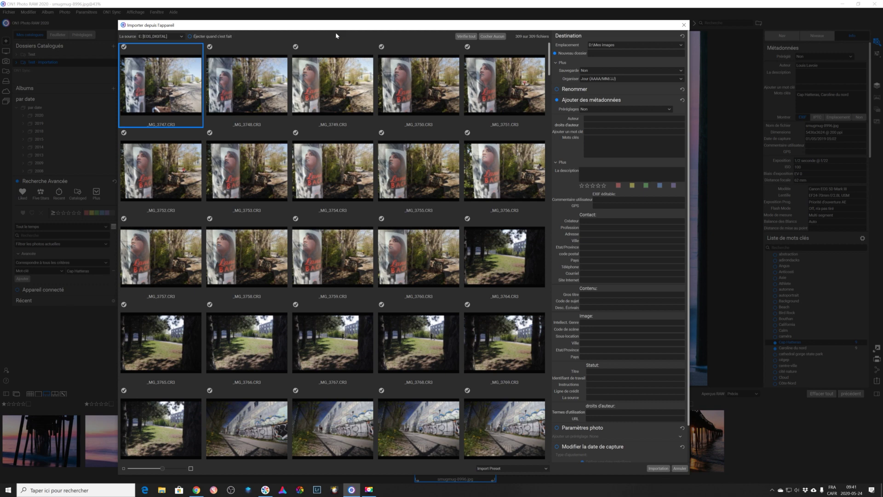
{"action": "left_click", "coordinate": [682, 81]}
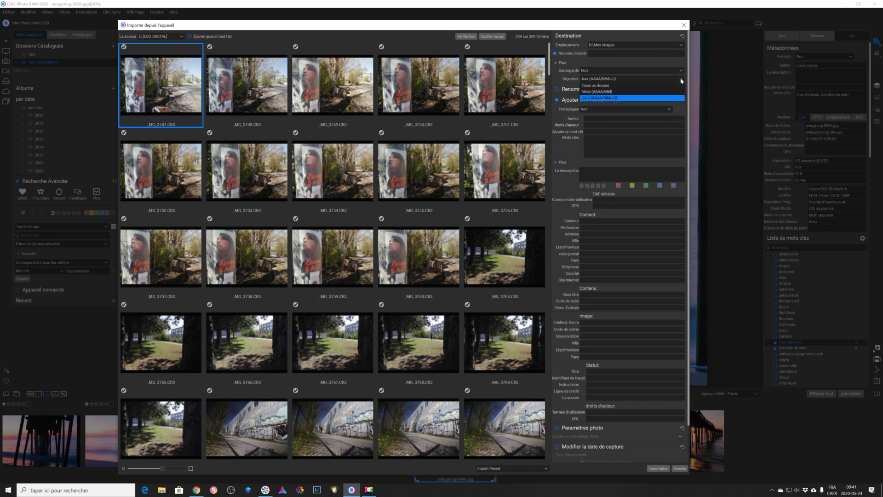
{"action": "left_click", "coordinate": [681, 81]}
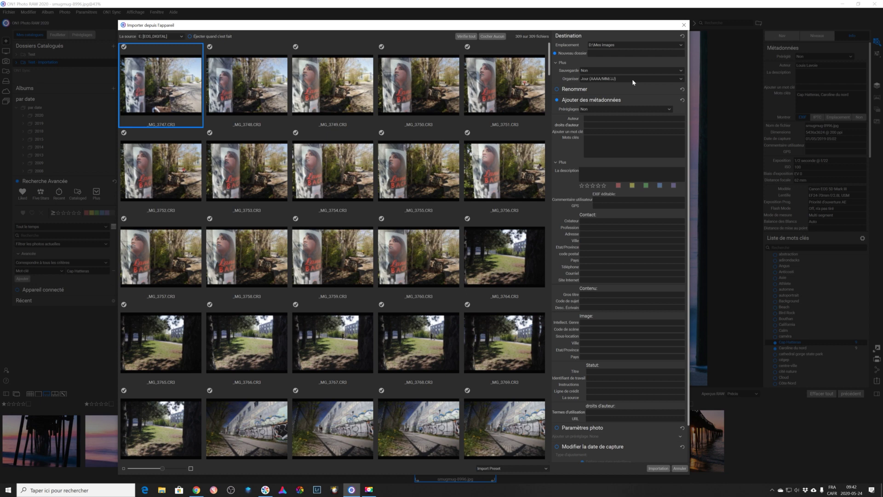
Step: Examine the import metadata presets and the author, copyright, keyword and creator fields, and cancel the import
{"action": "left_click", "coordinate": [671, 110]}
{"action": "left_click", "coordinate": [672, 110]}
{"action": "left_click", "coordinate": [599, 120]}
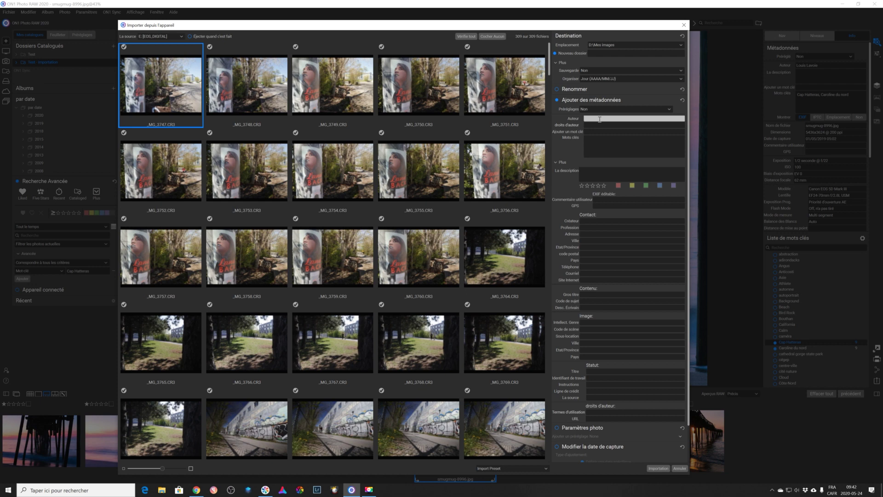
{"action": "left_click", "coordinate": [599, 120]}
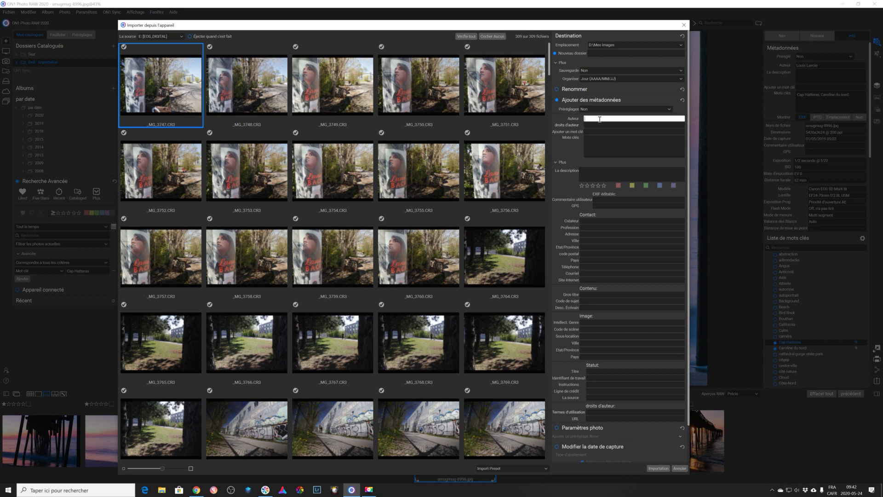
{"action": "left_click", "coordinate": [599, 124]}
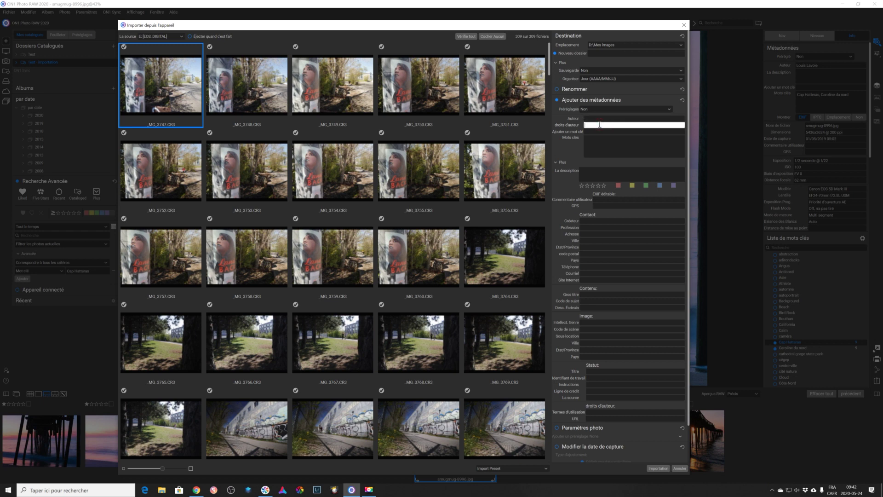
{"action": "left_click", "coordinate": [609, 132]}
{"action": "left_click", "coordinate": [603, 141]}
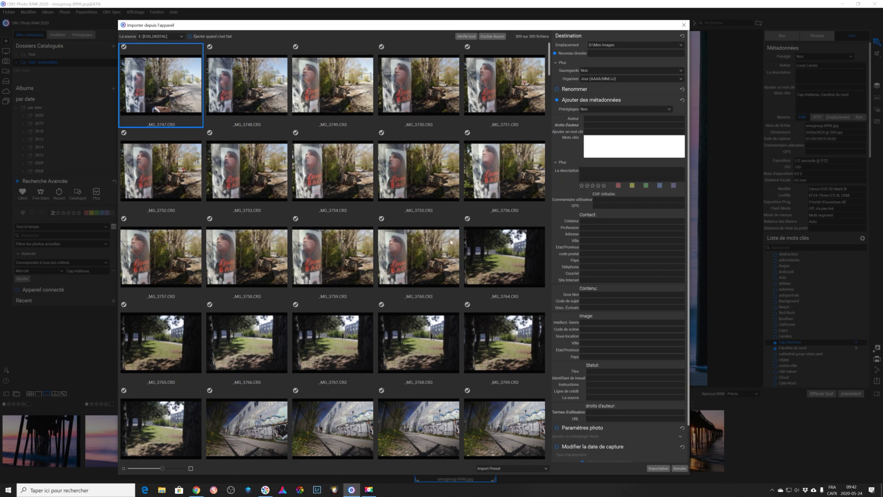
{"action": "left_click", "coordinate": [602, 221]}
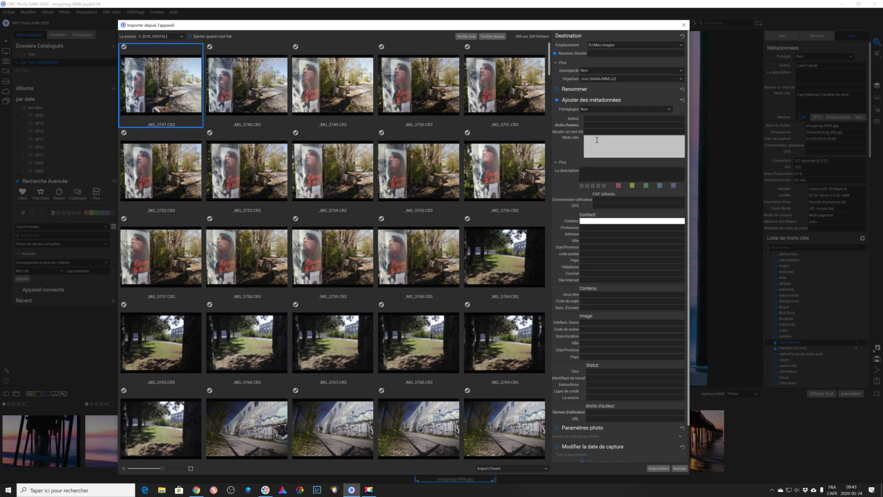
{"action": "left_click", "coordinate": [669, 109]}
{"action": "left_click", "coordinate": [669, 109]}
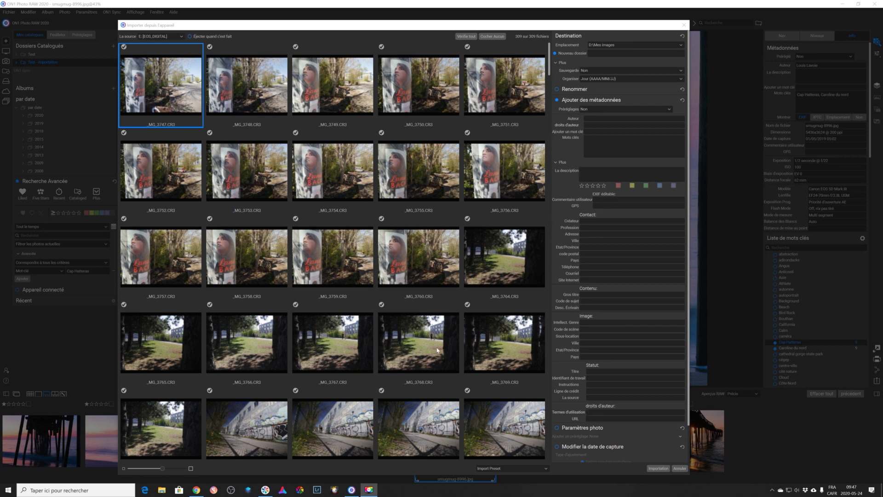
{"action": "left_click", "coordinate": [586, 145]}
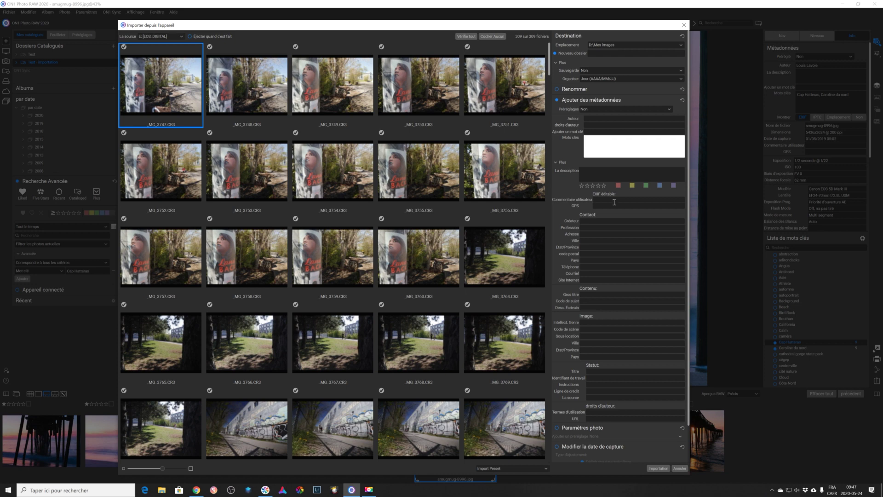
{"action": "left_click", "coordinate": [680, 469]}
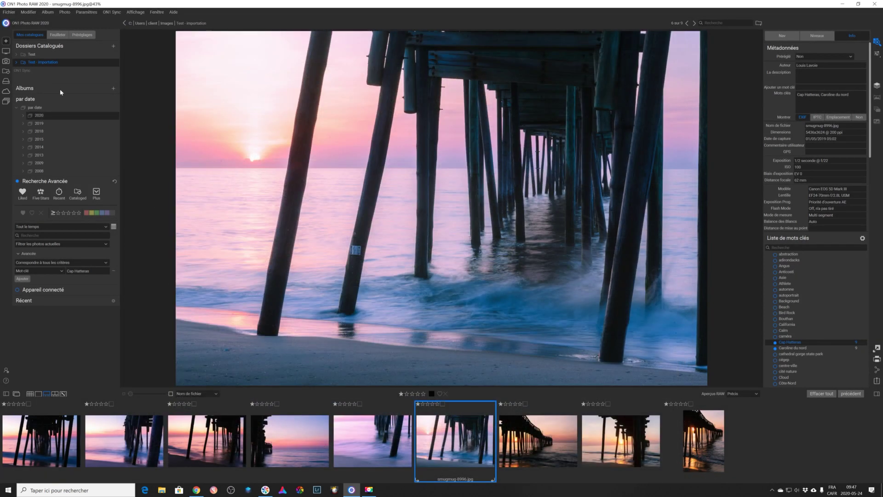
Step: Open the cataloged Test folder and select its second photo, the PSD version of the light-painting image
{"action": "left_click", "coordinate": [38, 56]}
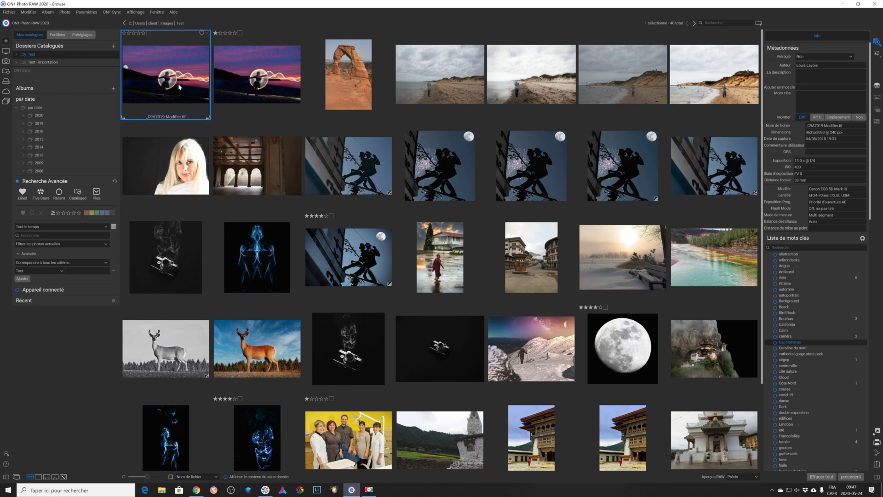
{"action": "left_click", "coordinate": [240, 72]}
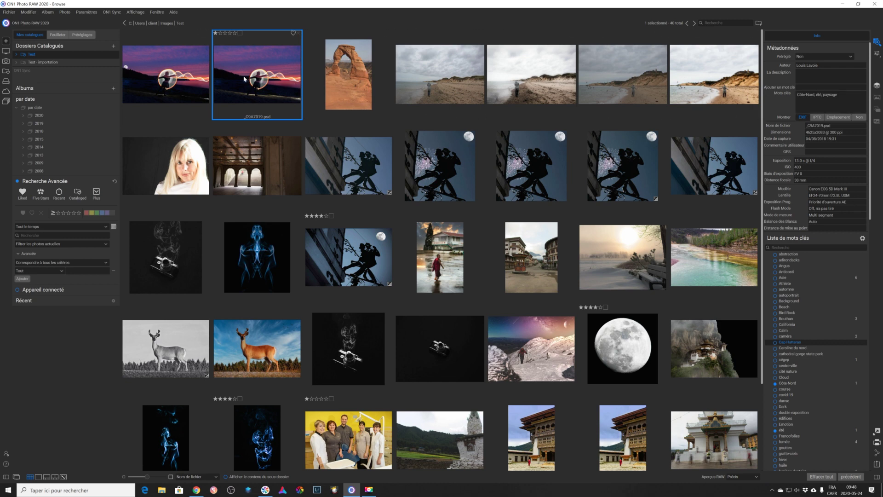
Step: Assign the Anticosti keyword to the two light-painting photos, the turquoise river photo, and the black-and-white and colour deer photos
{"action": "left_click", "coordinate": [164, 81]}
{"action": "left_click", "coordinate": [258, 78], "text": "ctrl"}
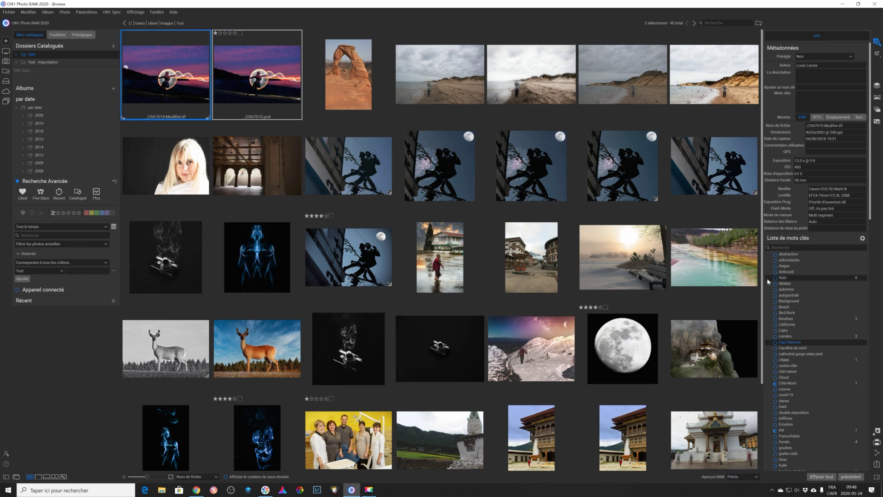
{"action": "left_click", "coordinate": [713, 258], "text": "ctrl"}
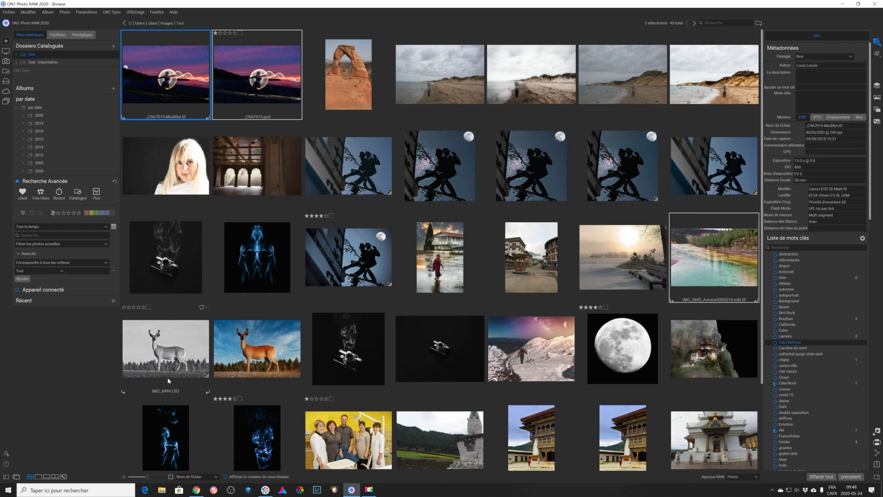
{"action": "left_click", "coordinate": [167, 355], "text": "ctrl"}
{"action": "left_click", "coordinate": [251, 351], "text": "ctrl"}
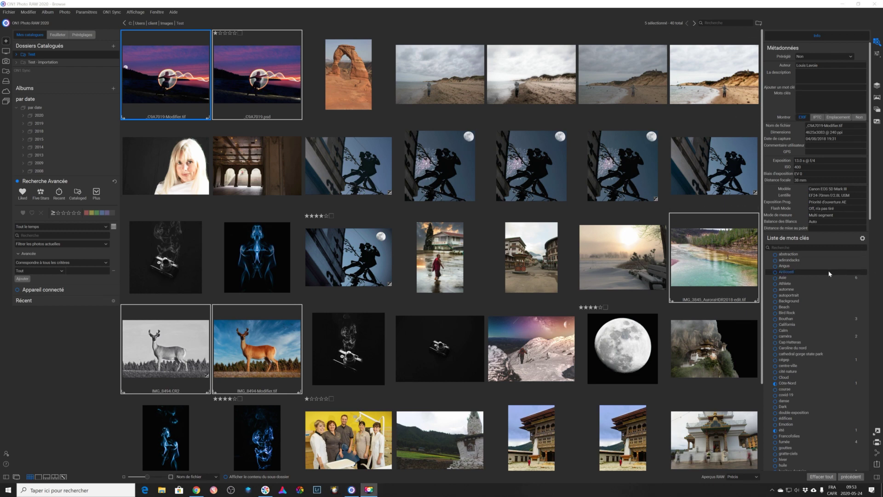
{"action": "left_click", "coordinate": [776, 274]}
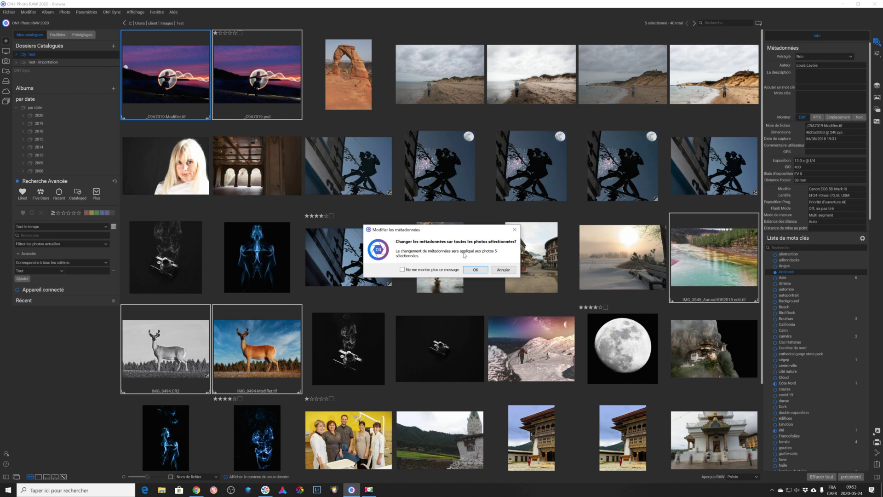
{"action": "left_click", "coordinate": [472, 272]}
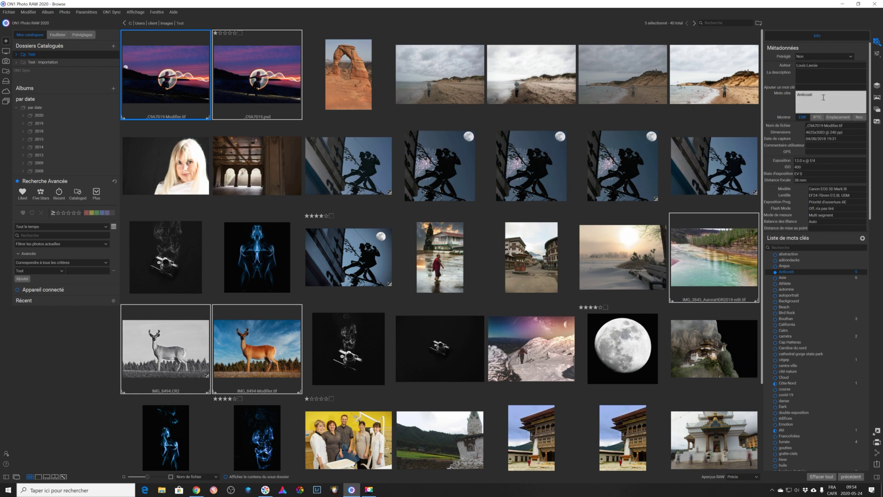
Step: Examine the keywords of the light-painting PSD in its metadata, keeping all five photos selected
{"action": "left_click", "coordinate": [260, 89]}
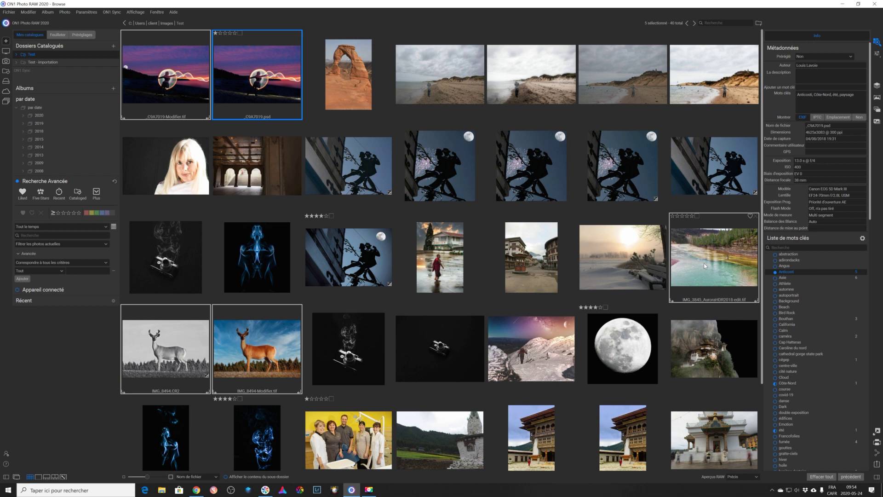
{"action": "left_click", "coordinate": [808, 103]}
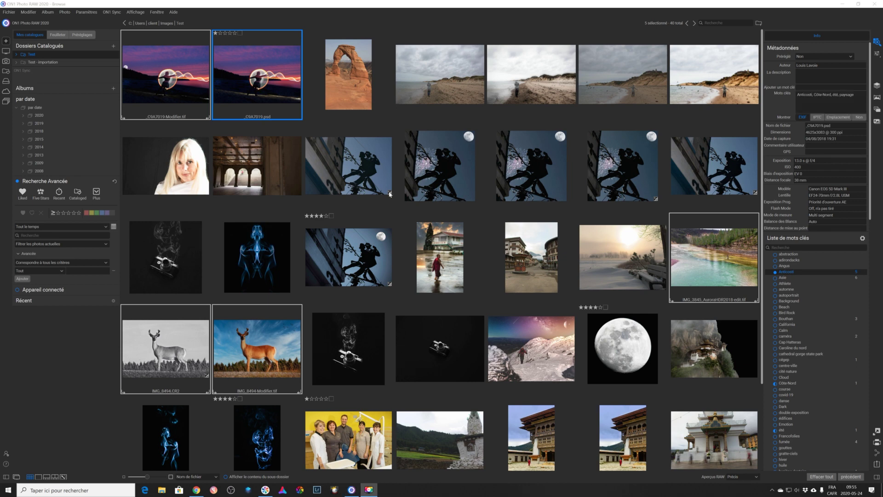
{"action": "mouse_move", "coordinate": [389, 193]}
Step: Examine the date range choices and the criteria-matching options of the advanced search, leaving both as they are
{"action": "left_click", "coordinate": [104, 227]}
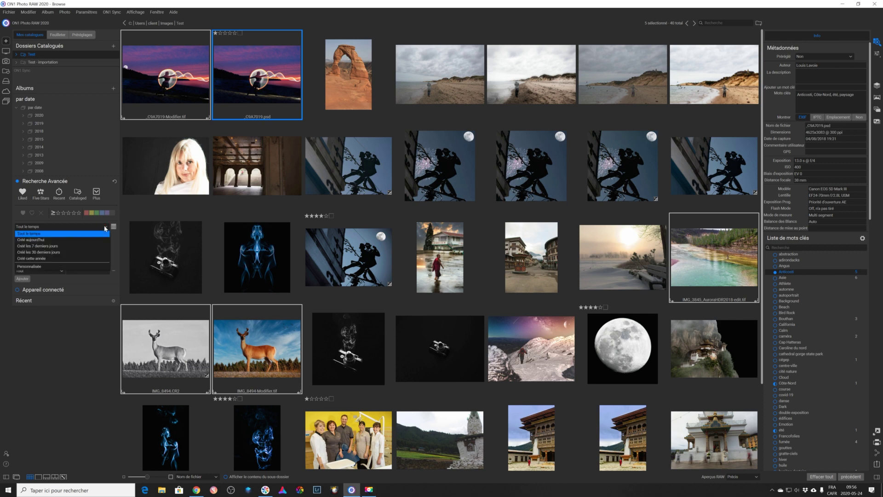
{"action": "left_click", "coordinate": [104, 227]}
{"action": "left_click", "coordinate": [104, 227]}
{"action": "left_click", "coordinate": [105, 227]}
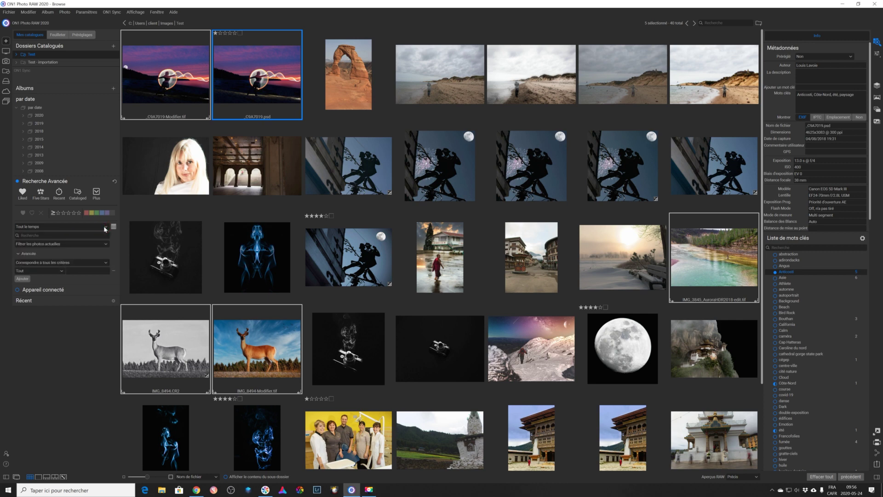
{"action": "left_click", "coordinate": [104, 264]}
{"action": "left_click", "coordinate": [105, 263]}
Step: Search the folder for photos with the keyword Anticosti using an advanced criterion, and remove the criterion
{"action": "left_click", "coordinate": [61, 272]}
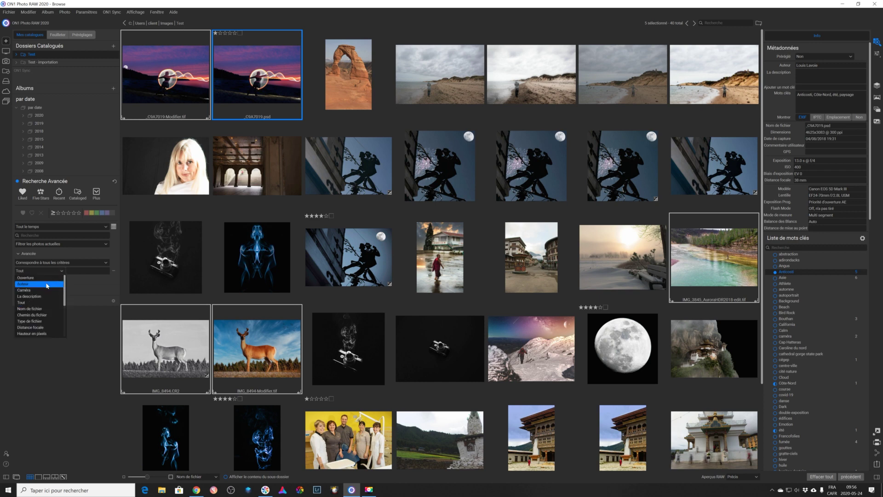
{"action": "scroll", "coordinate": [43, 322], "scroll_direction": "down", "scroll_amount": 3}
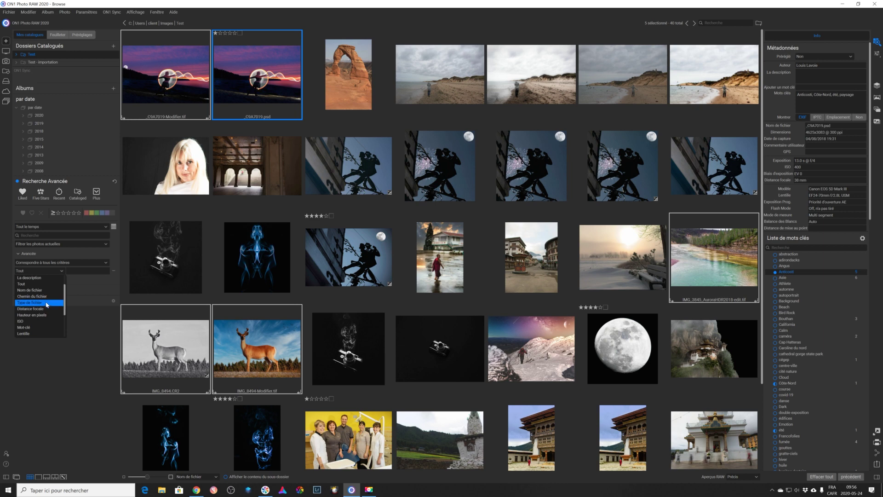
{"action": "mouse_move", "coordinate": [64, 299]}
{"action": "left_mouse_down"}
{"action": "mouse_move", "coordinate": [67, 322]}
{"action": "mouse_move", "coordinate": [66, 283]}
{"action": "left_mouse_up"}
{"action": "scroll", "coordinate": [44, 304], "scroll_direction": "down", "scroll_amount": 3}
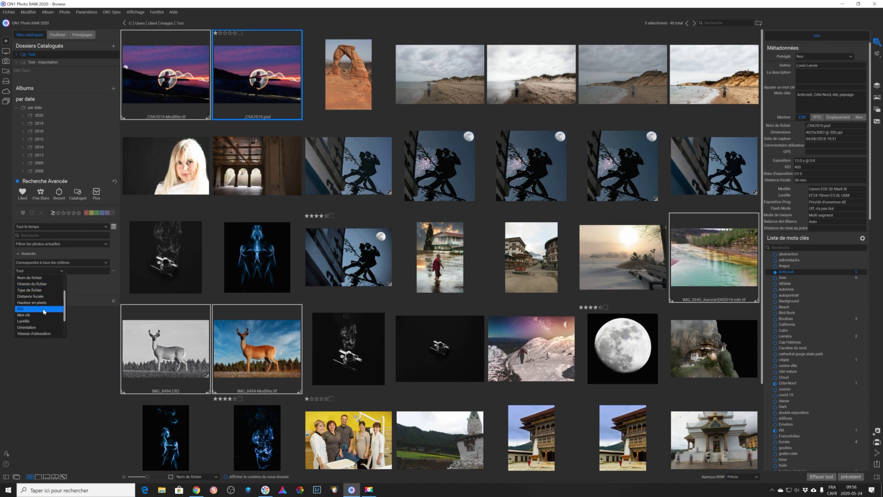
{"action": "left_click", "coordinate": [44, 315]}
{"action": "left_click", "coordinate": [78, 270]}
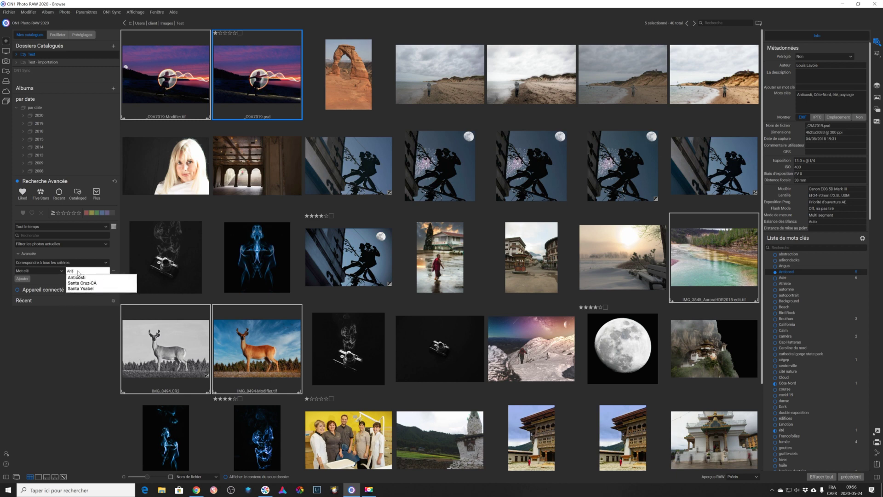
{"action": "left_click", "coordinate": [81, 278]}
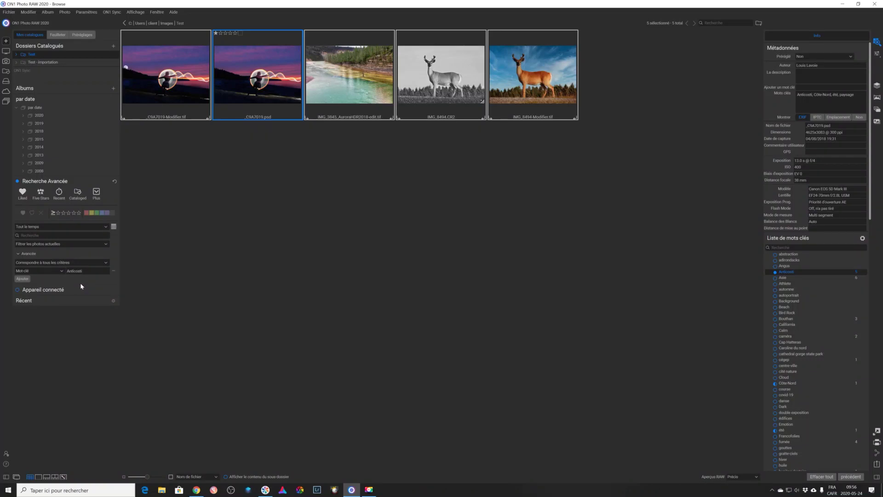
{"action": "left_click", "coordinate": [113, 271]}
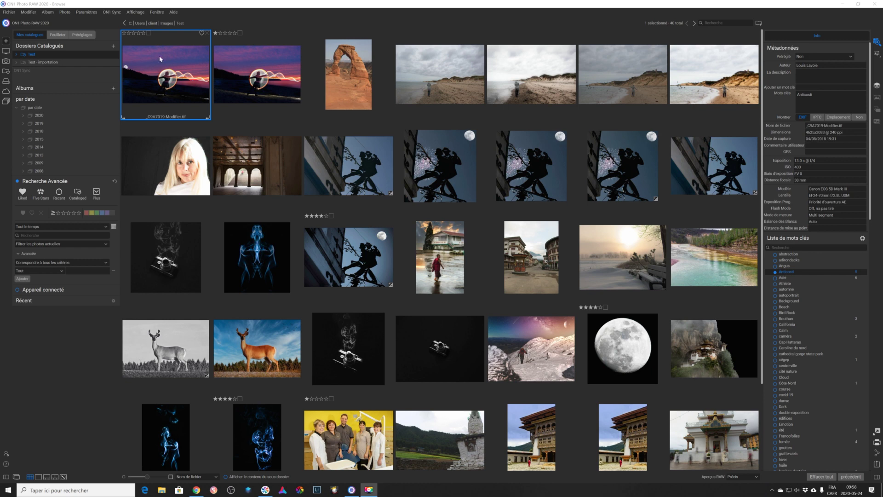
Step: Turn on automatic advance, and rate both light-painting photos five stars and the rock arch photo two stars
{"action": "left_click", "coordinate": [65, 13]}
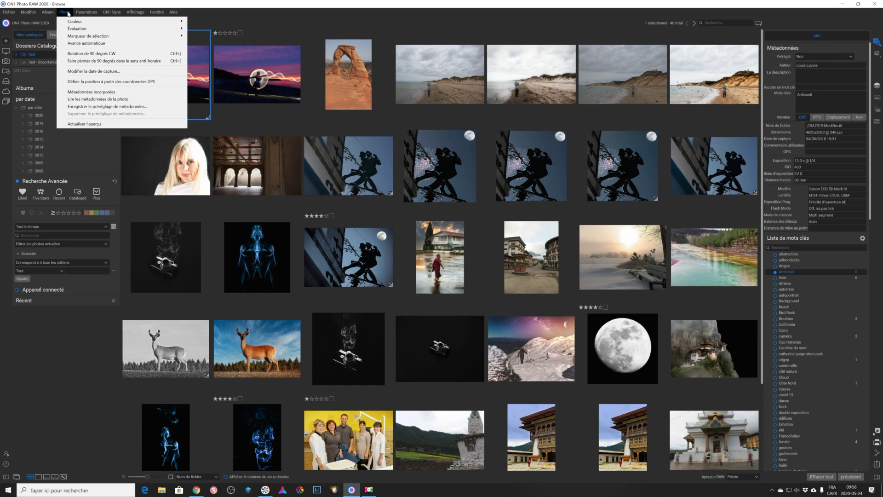
{"action": "left_click", "coordinate": [90, 44]}
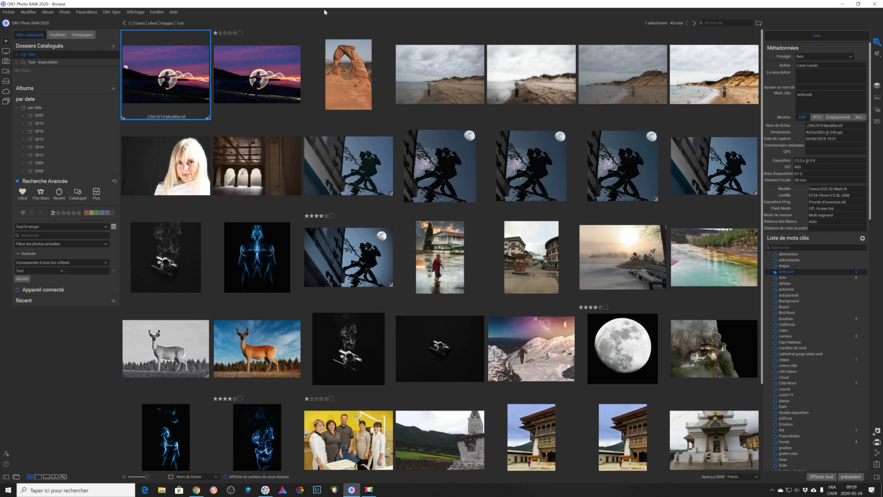
{"action": "key", "text": "Right"}
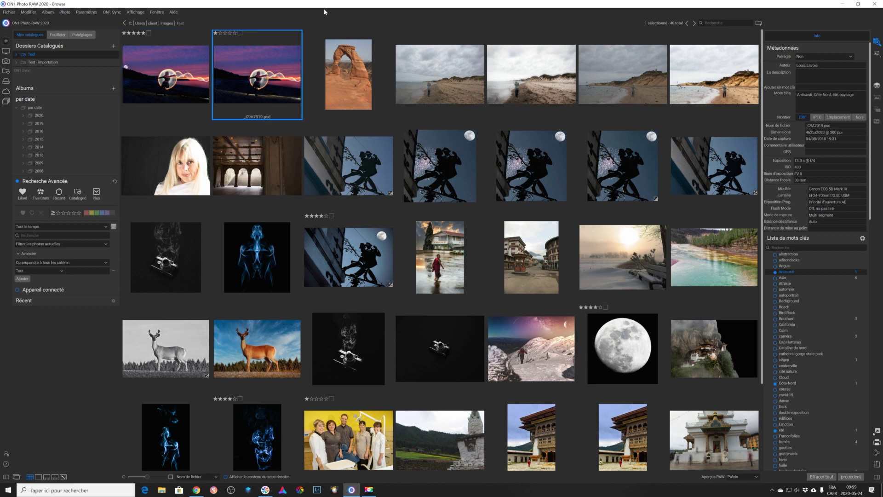
{"action": "key", "text": "Right"}
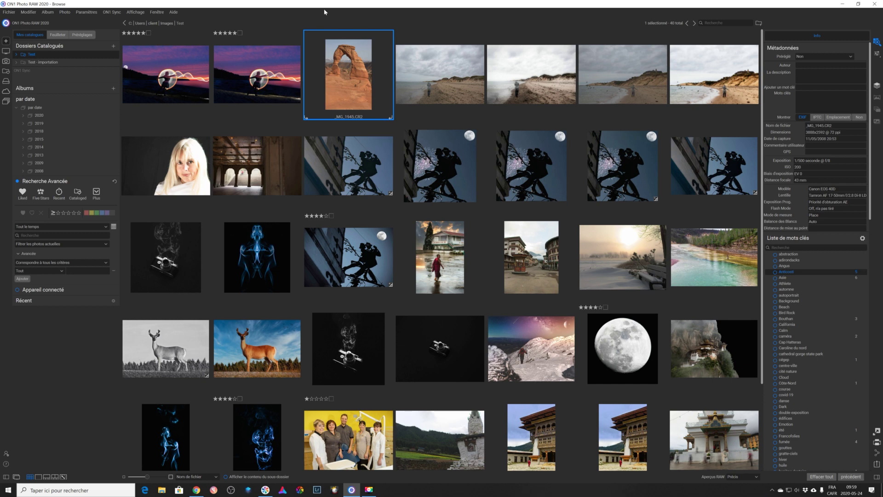
{"action": "key", "text": "Right"}
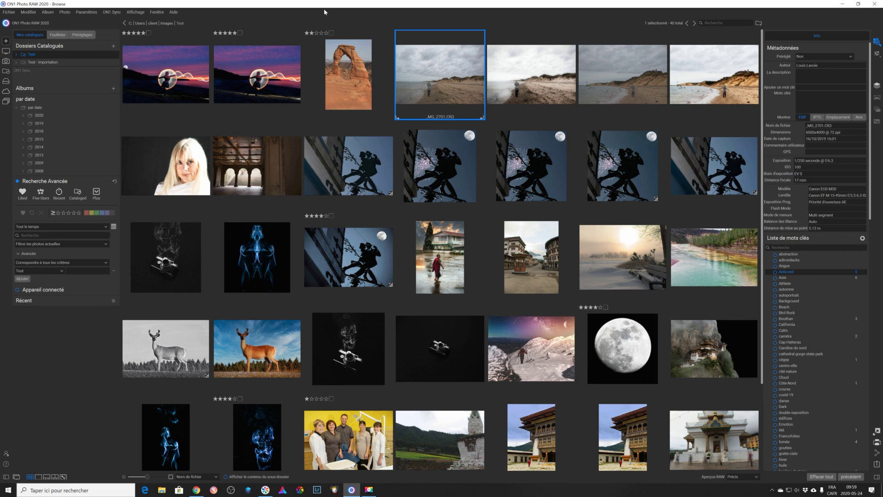
Step: Give the beach photo _MG_2701.CR3 a violet colour label, and remove that label from it
{"action": "key", "text": "Right"}
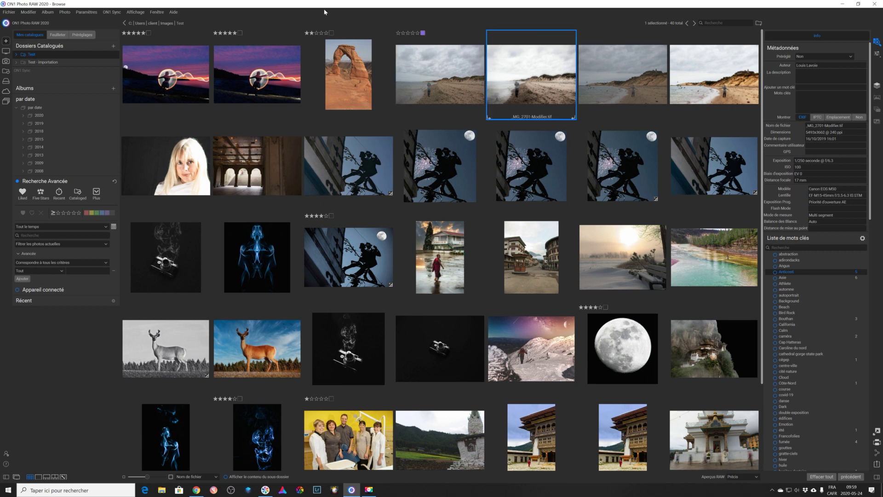
{"action": "key", "text": "Left"}
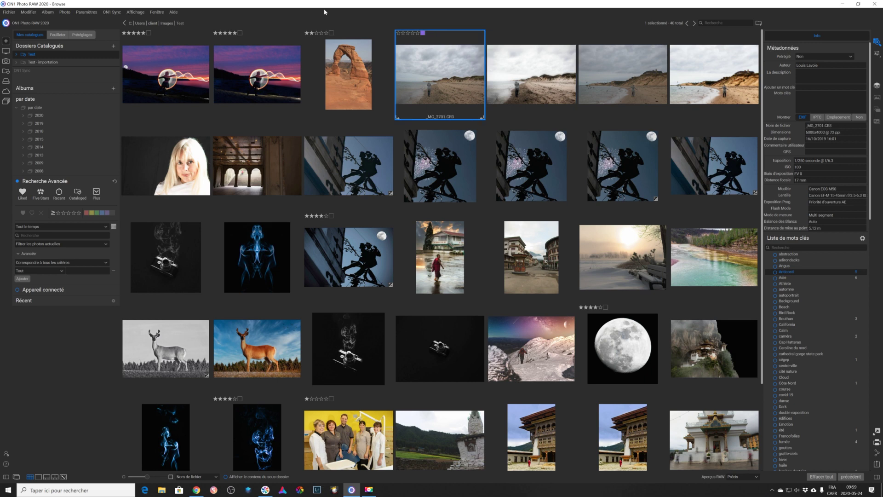
{"action": "key", "text": "Right"}
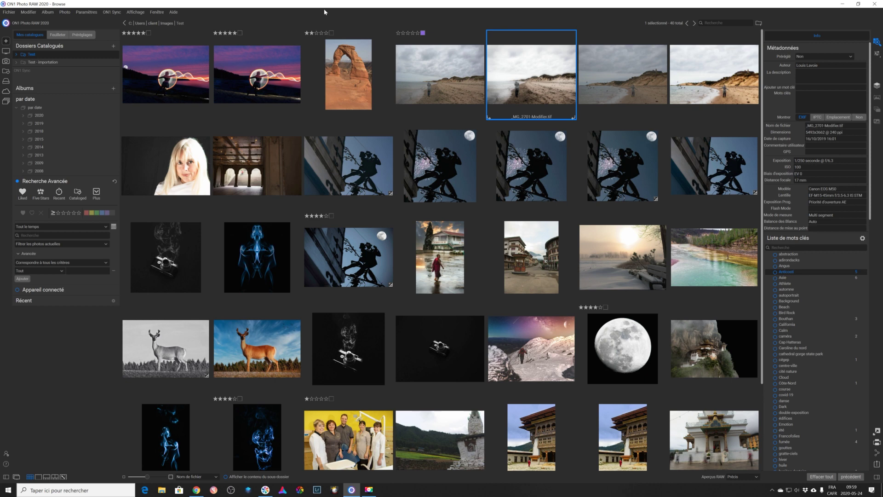
{"action": "key", "text": "Left"}
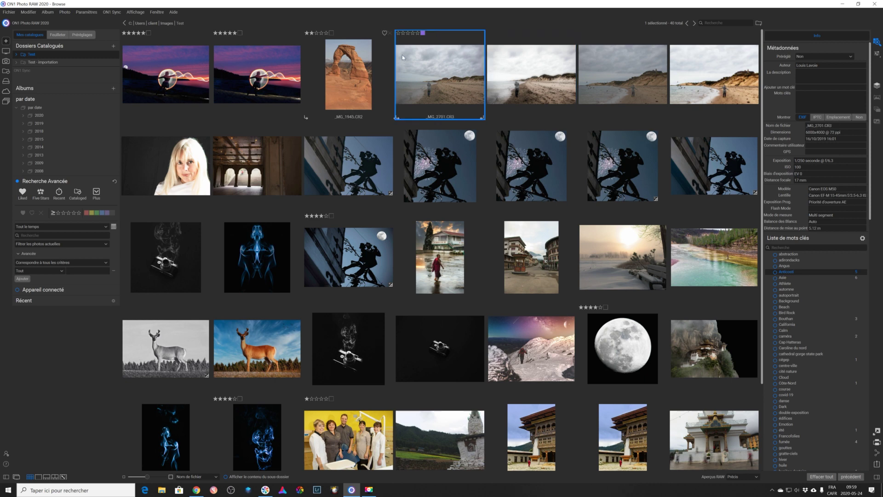
{"action": "left_click", "coordinate": [422, 34]}
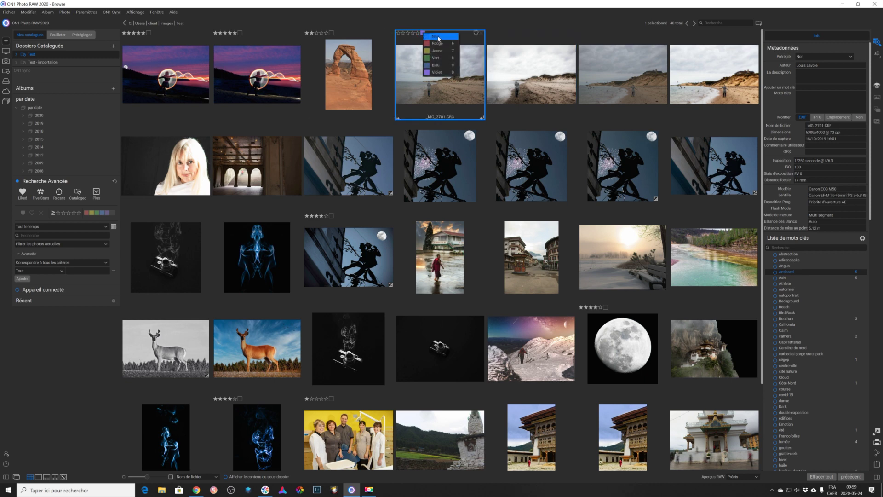
{"action": "left_click", "coordinate": [438, 36]}
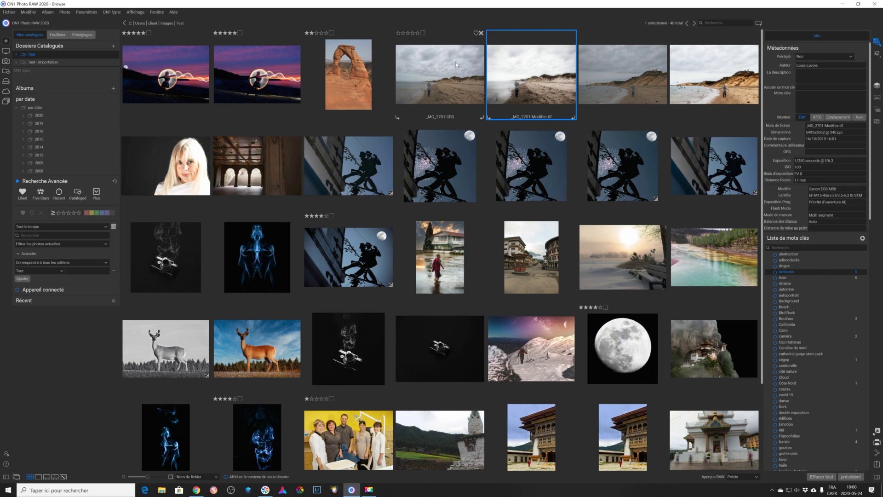
Step: Mark _MG_2701-Modifier.tif as liked, and clear the rejected mark from _MG_2701.CR3
{"action": "key", "text": "Right"}
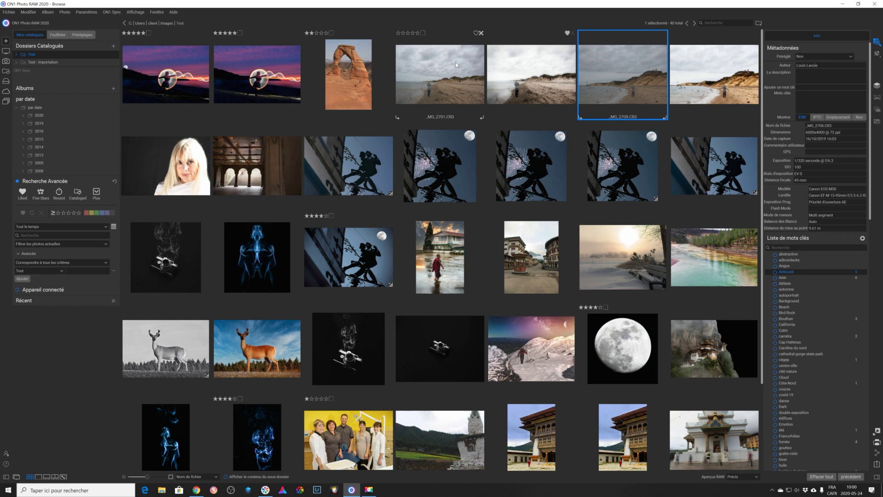
{"action": "key", "text": "Left"}
{"action": "key", "text": "Left"}
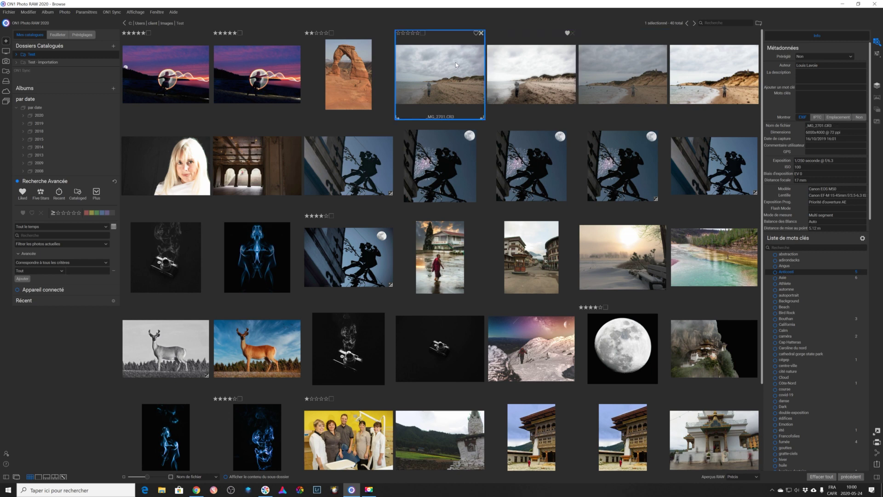
{"action": "key", "text": "Right"}
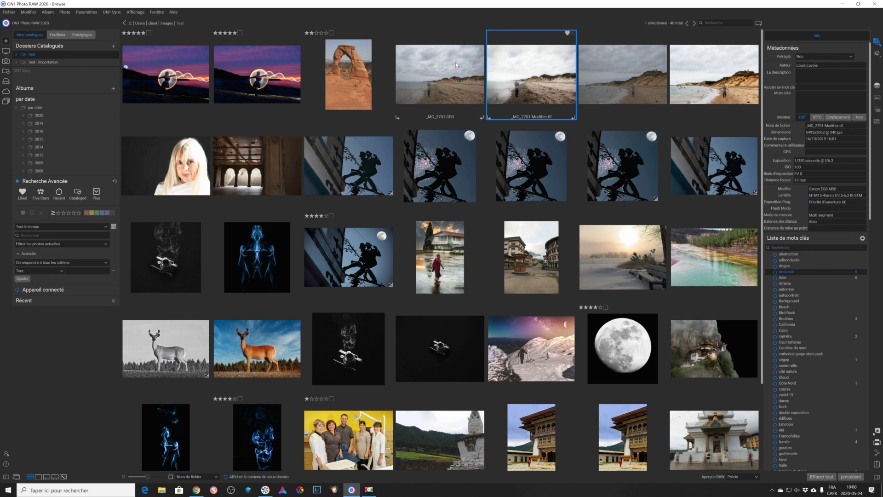